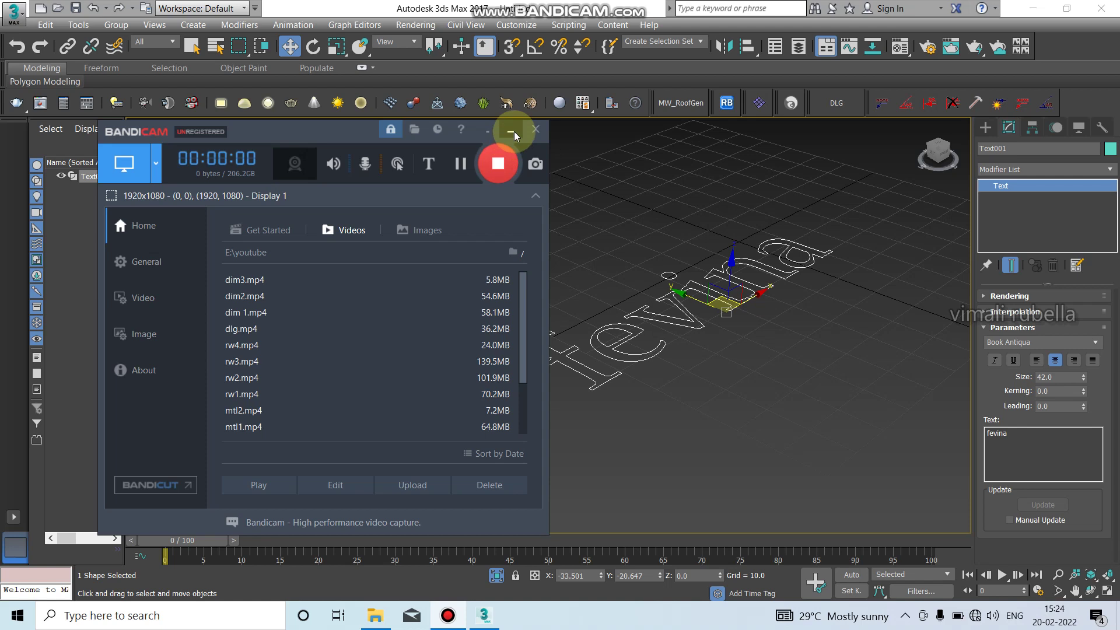
# Add an Extrude modifier to the fevina text and raise its Amount to give the letters depth.
pyautogui.click(514, 132)
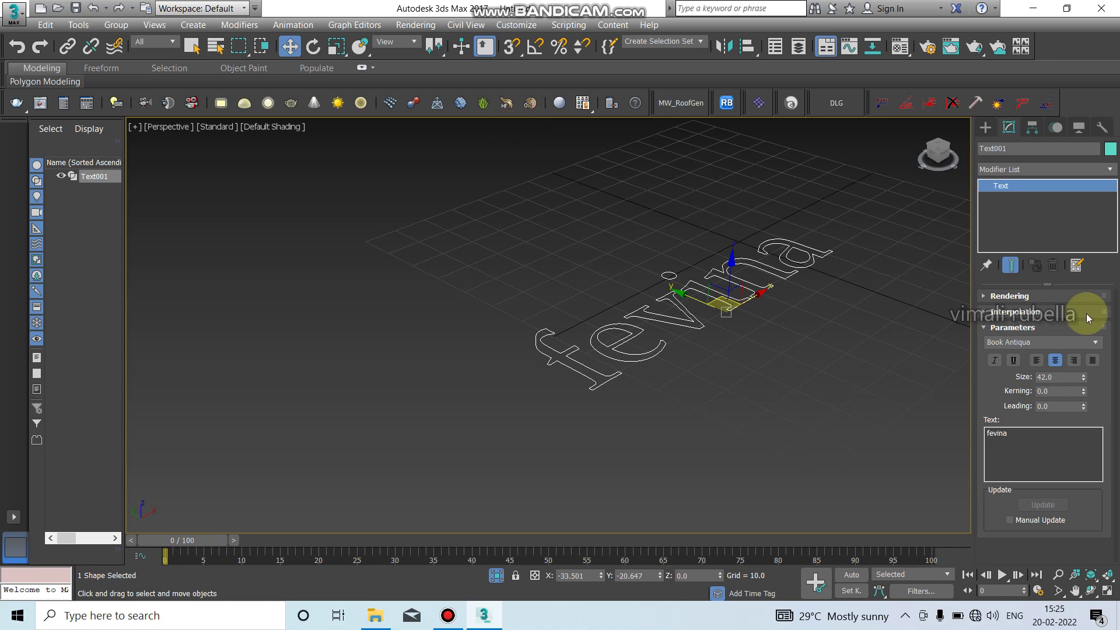
pyautogui.click(1027, 170)
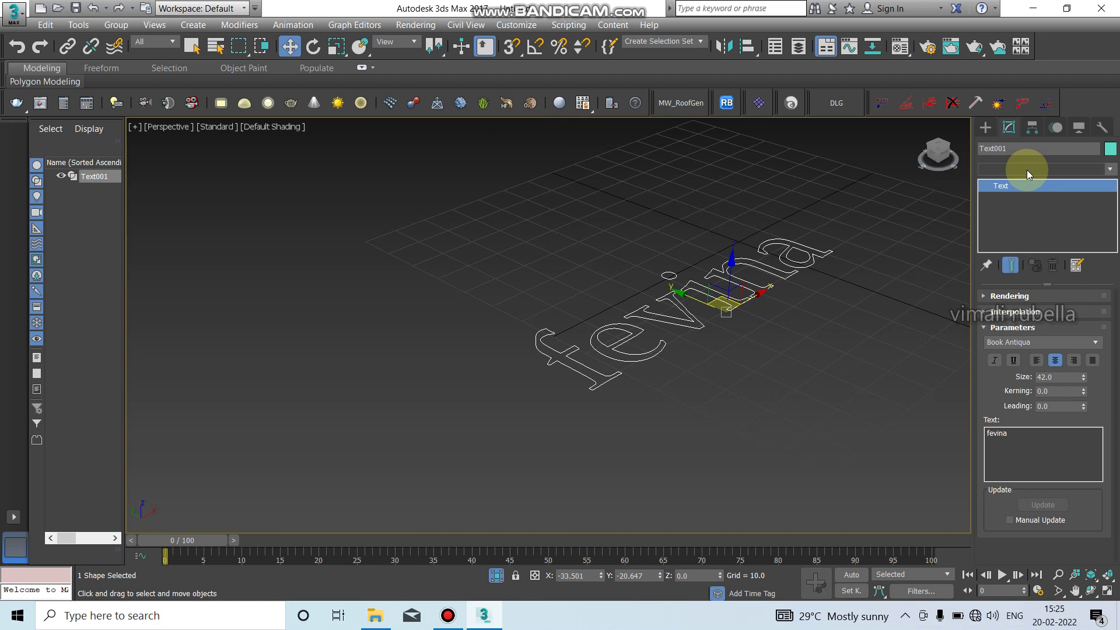
pyautogui.click(1026, 173)
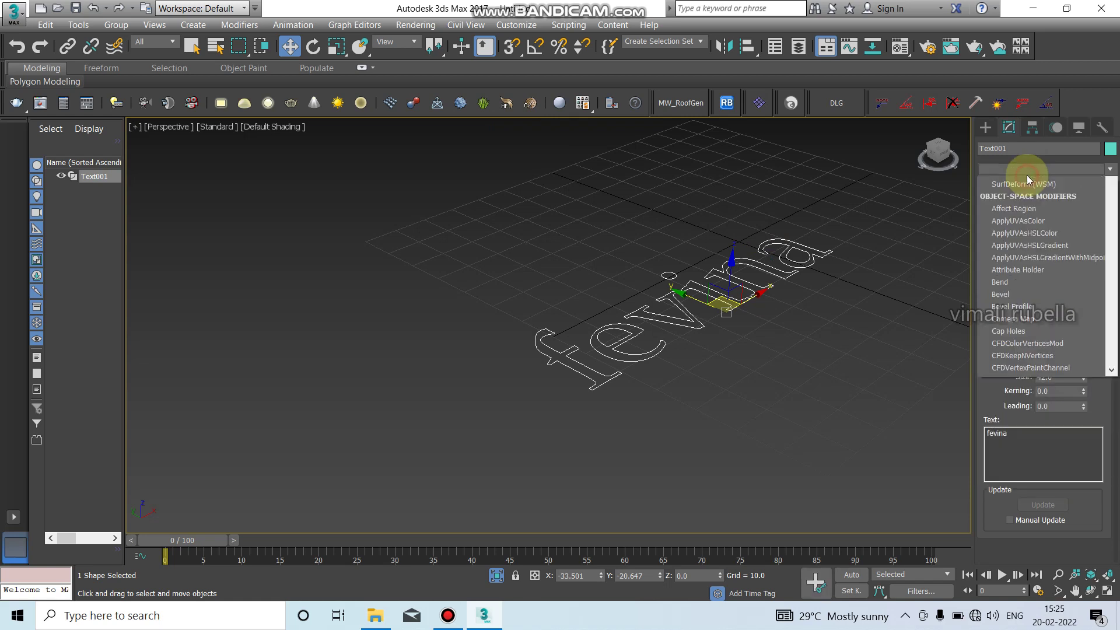
pyautogui.scroll(-6, 1027, 178)
pyautogui.scroll(-4, 1027, 178)
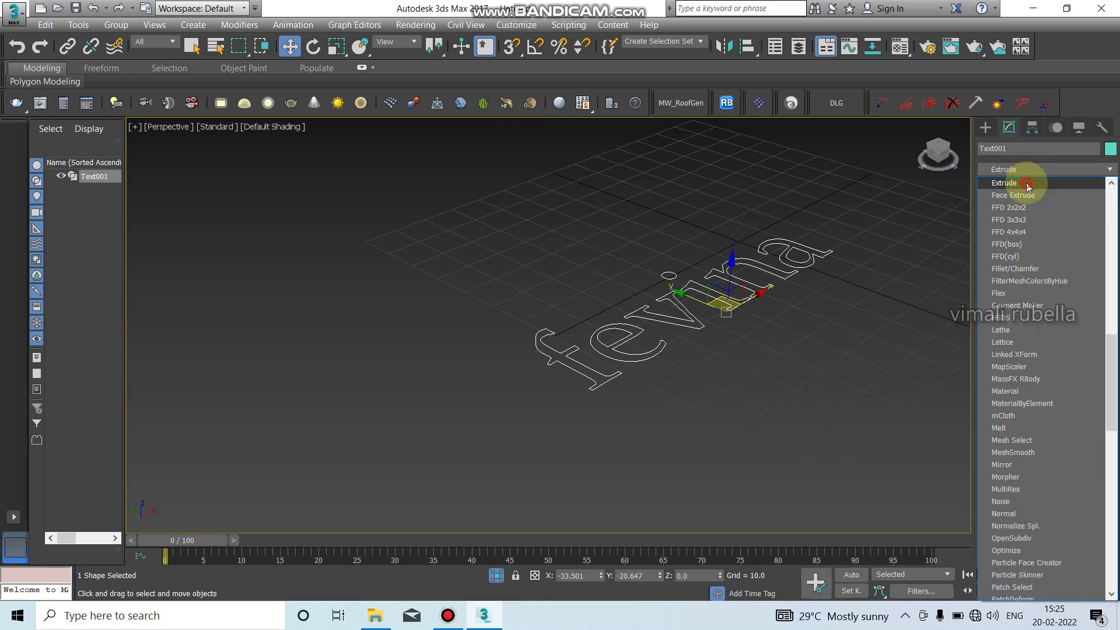
pyautogui.click(1027, 184)
pyautogui.moveTo(1087, 313); pyautogui.dragTo(1089, 303)
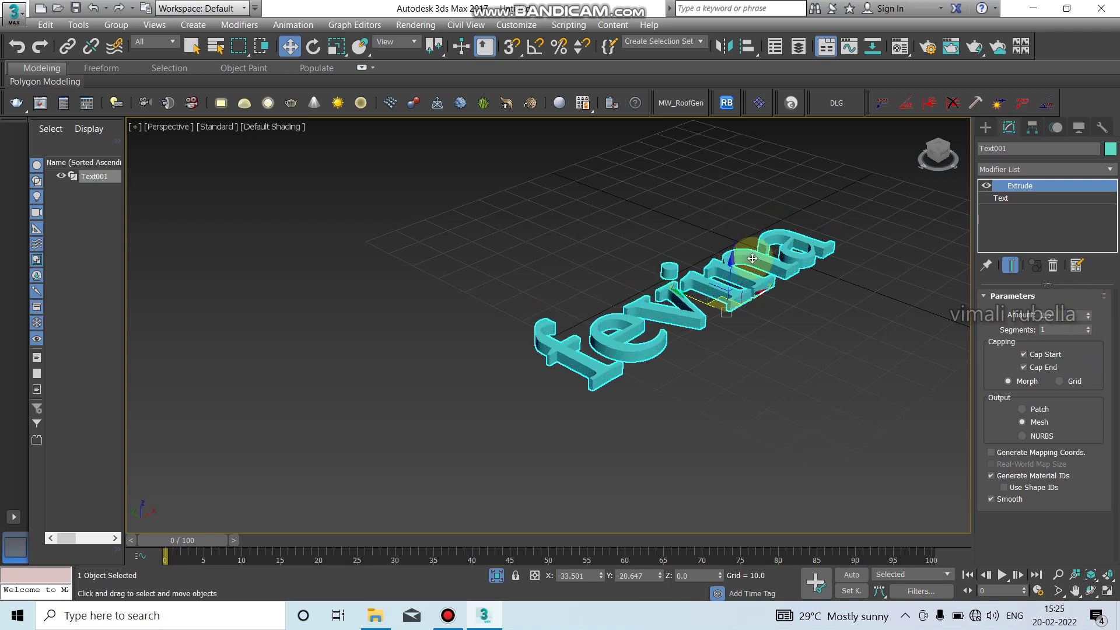
pyautogui.click(780, 400)
pyautogui.keyDown('alt'); pyautogui.moveTo(770, 391); pyautogui.dragTo(756, 409, button='middle'); pyautogui.keyUp('alt')
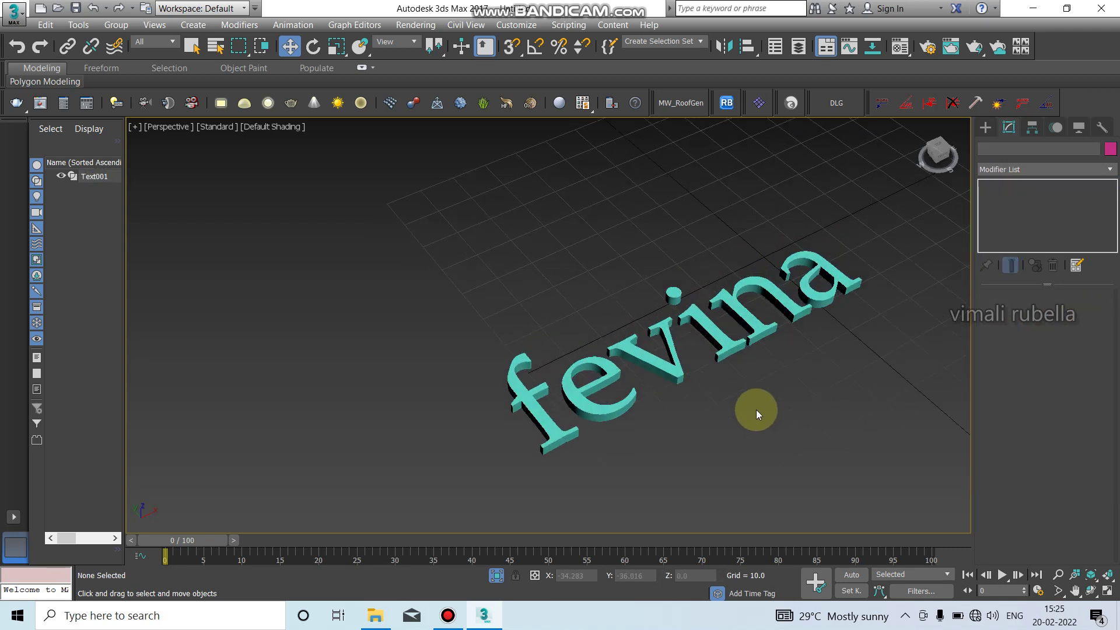
pyautogui.scroll(5, 551, 412)
pyautogui.scroll(3, 593, 445)
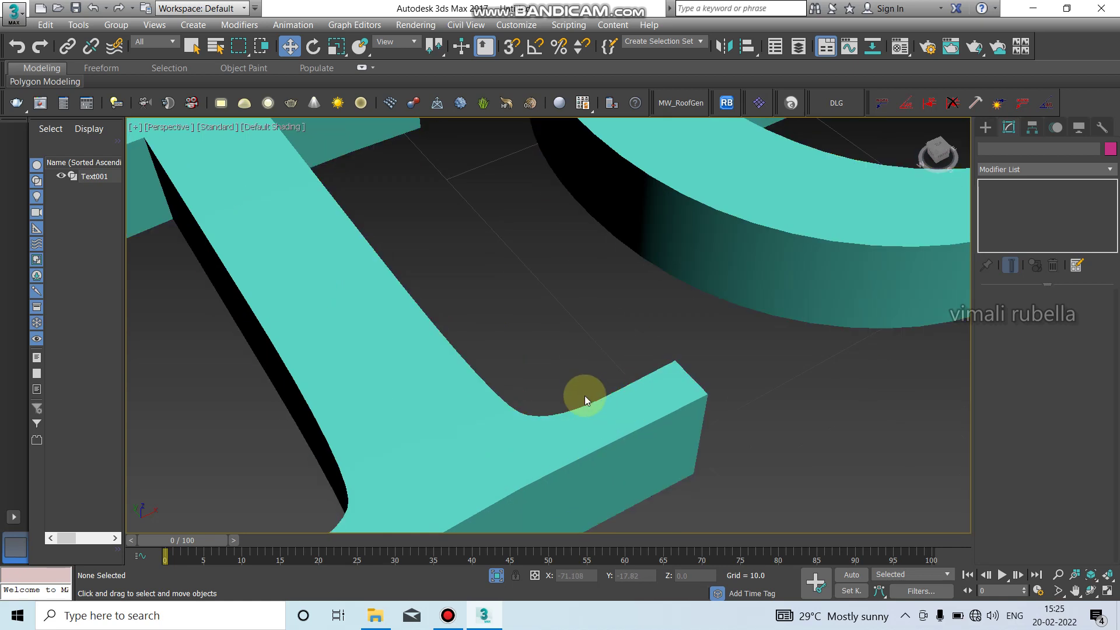
pyautogui.scroll(-5, 678, 408)
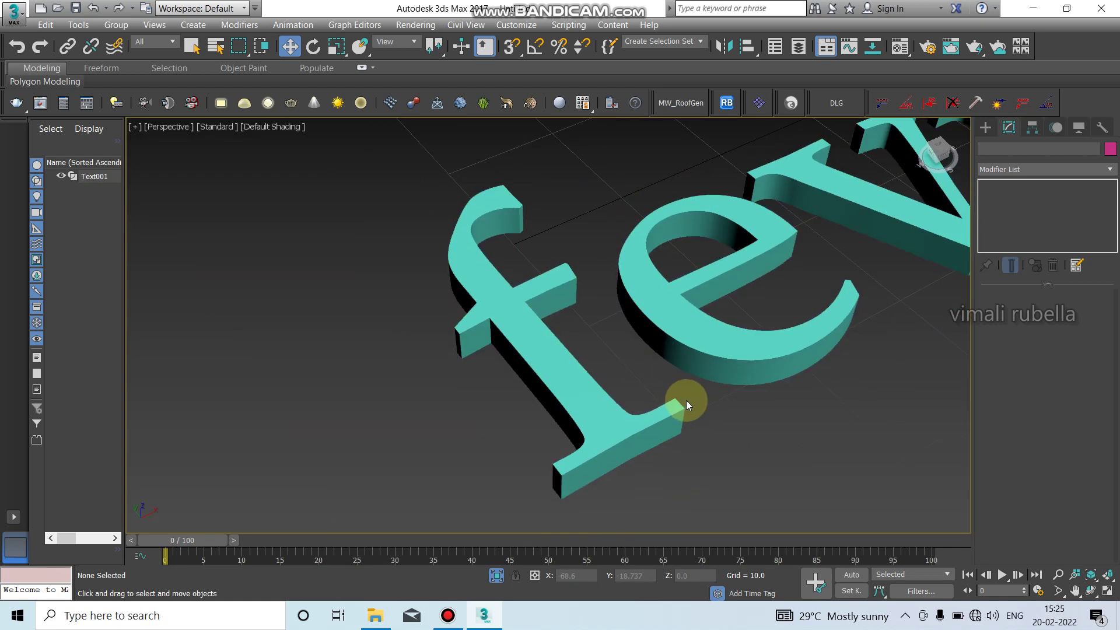
pyautogui.scroll(-3, 690, 399)
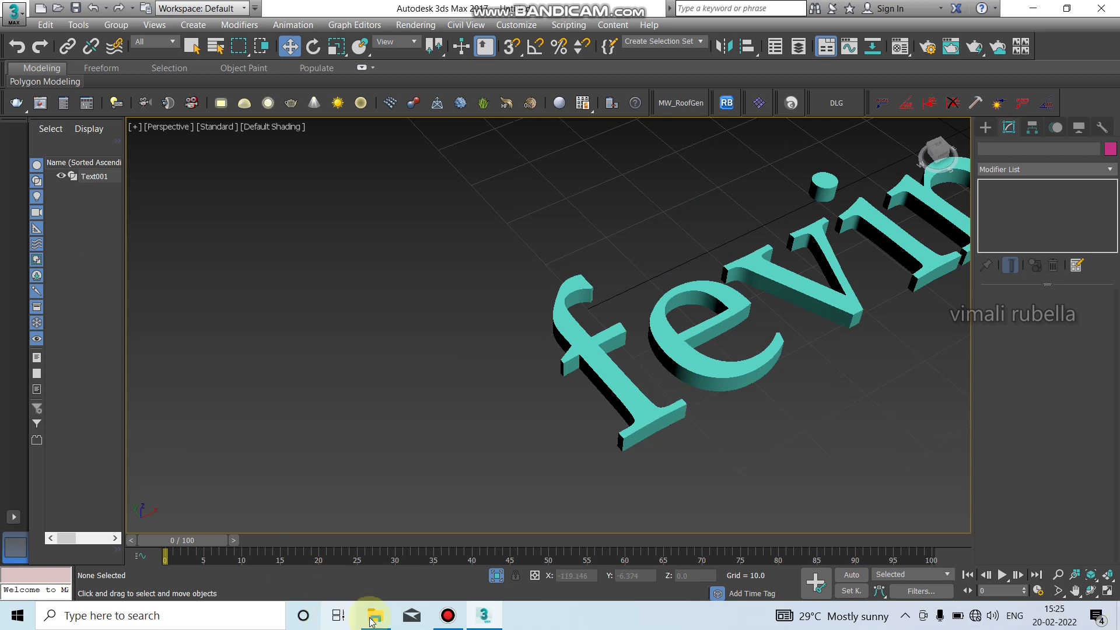
# Copy the Deformed Edges script file from the 08 - Deformed Edges folder.
pyautogui.click(372, 617)
pyautogui.click(201, 273)
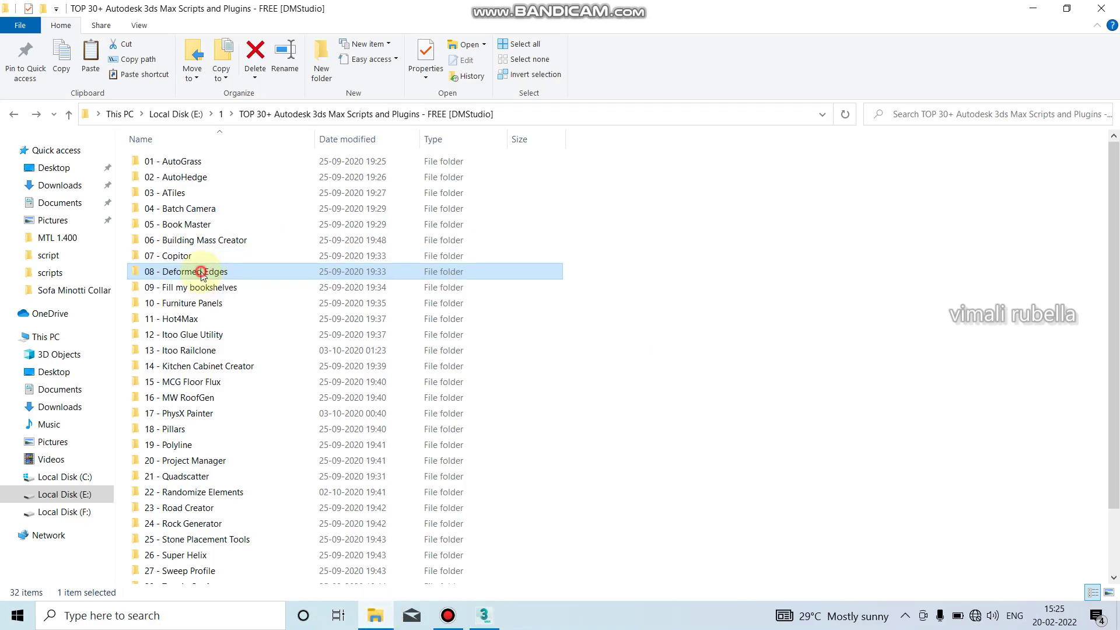
pyautogui.doubleClick(202, 273)
pyautogui.click(185, 161)
pyautogui.rightClick(186, 160)
pyautogui.click(220, 359)
pyautogui.click(1032, 8)
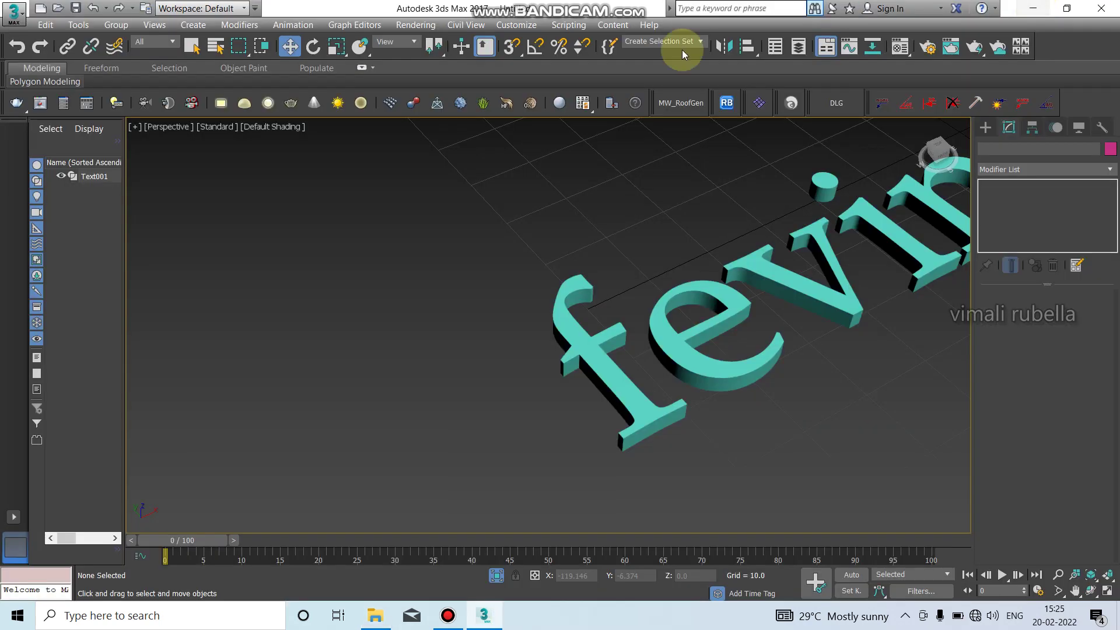
# Paste the copied script into the 3ds Max scripts folder and run bga_deformededges_v1.1.
pyautogui.click(568, 25)
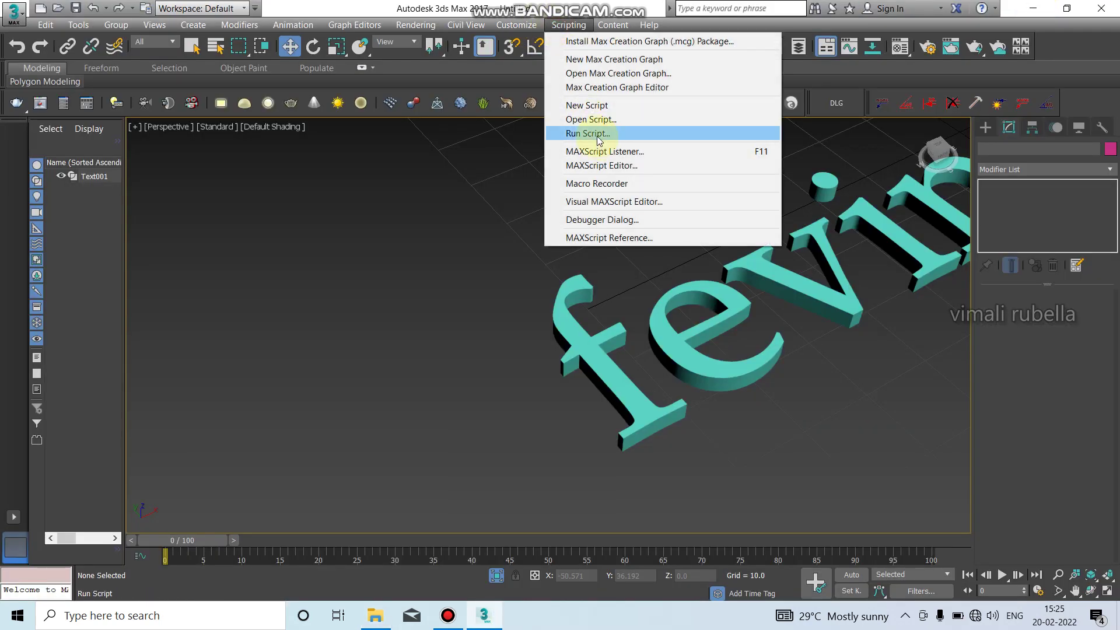
pyautogui.click(597, 135)
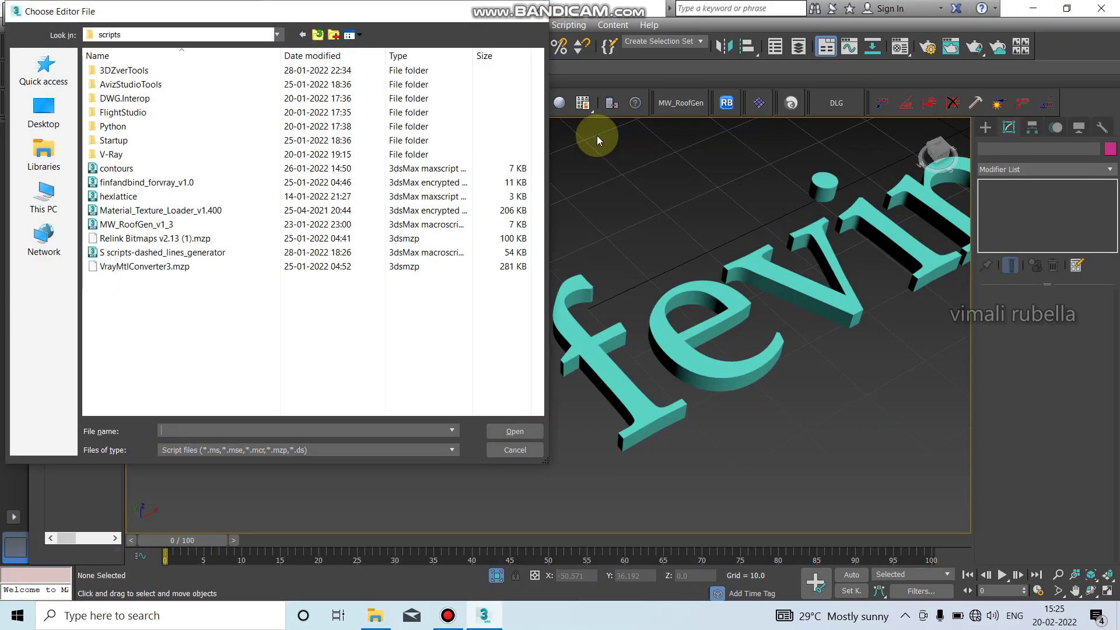
pyautogui.rightClick(185, 328)
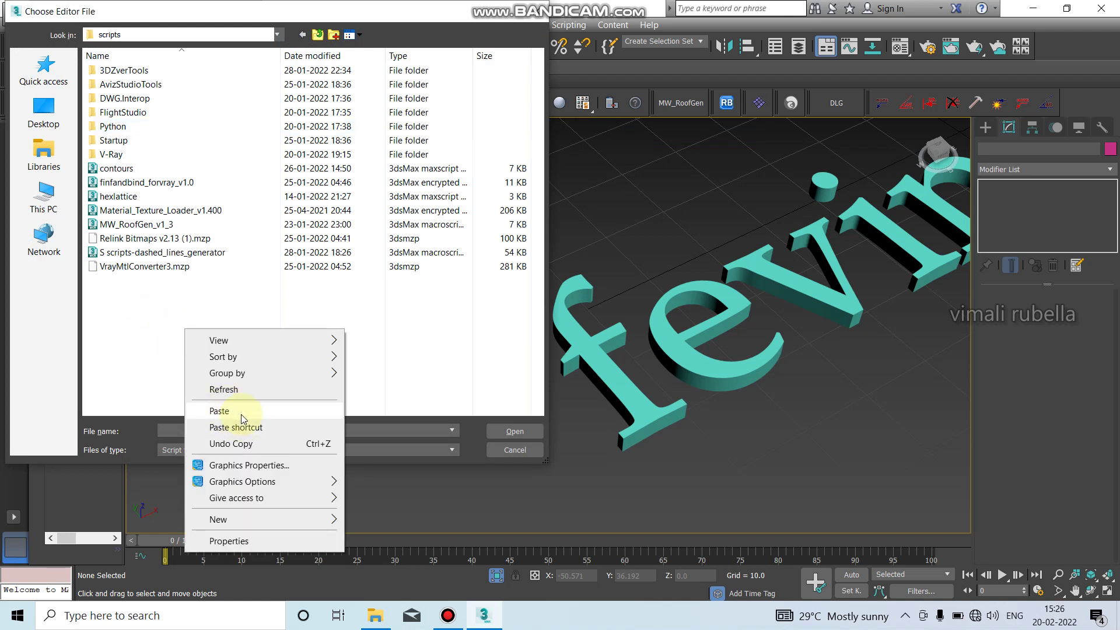
pyautogui.click(241, 412)
pyautogui.click(276, 264)
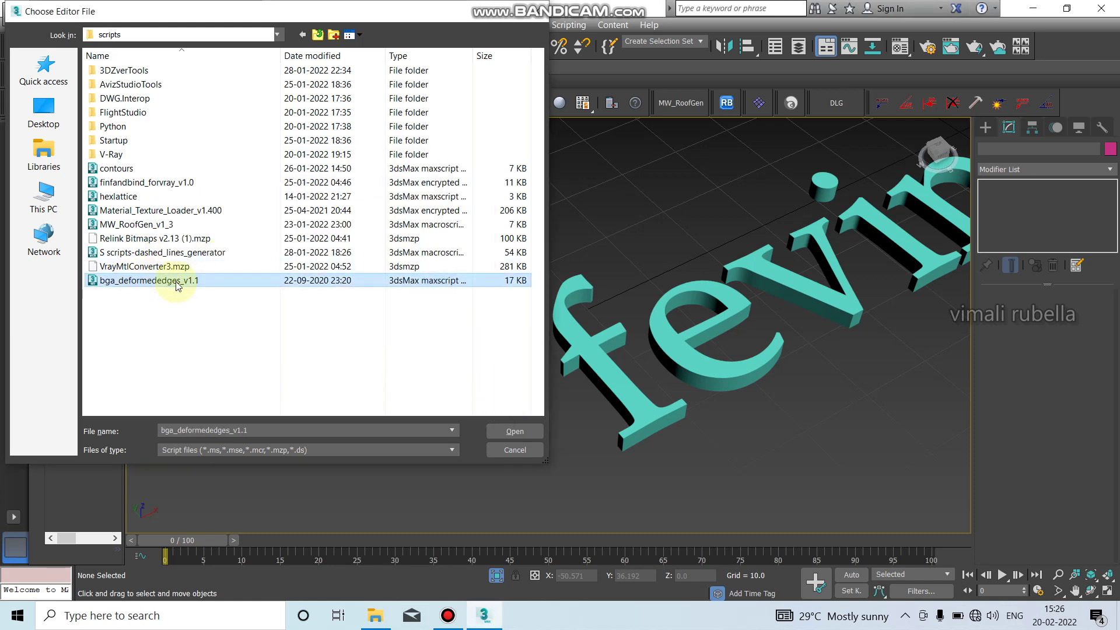
pyautogui.click(519, 434)
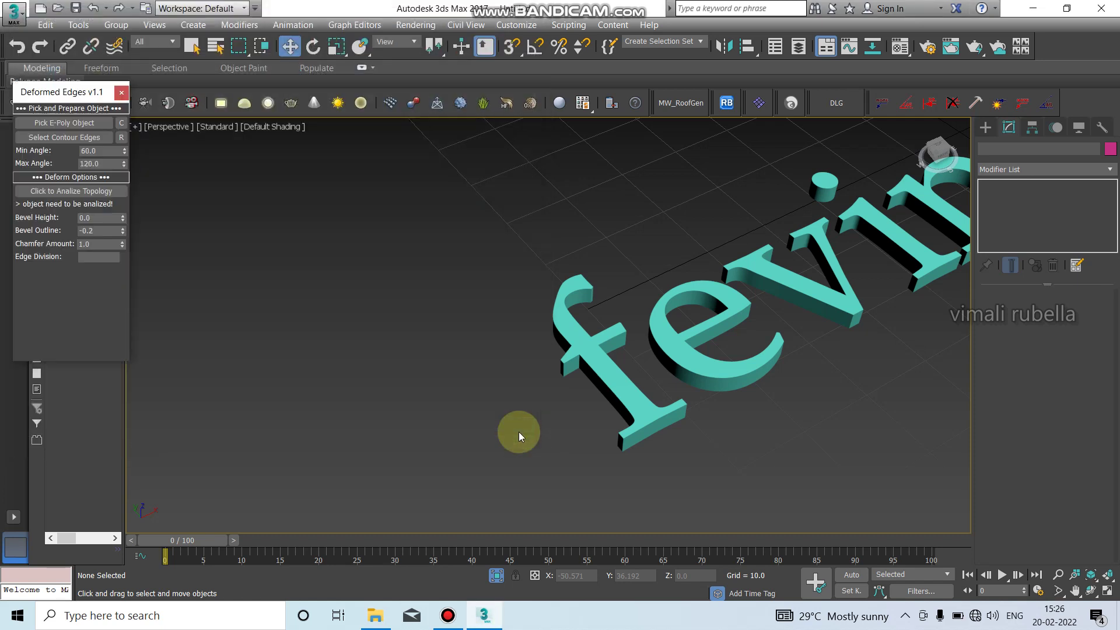
# Dock the Deformed Edges v1.1 panel at the right, below the modifier stack, then select the fevina text.
pyautogui.moveTo(50, 103)
pyautogui.mouseDown()
pyautogui.moveTo(312, 240)
pyautogui.moveTo(1012, 237)
pyautogui.moveTo(1001, 161)
pyautogui.mouseUp()
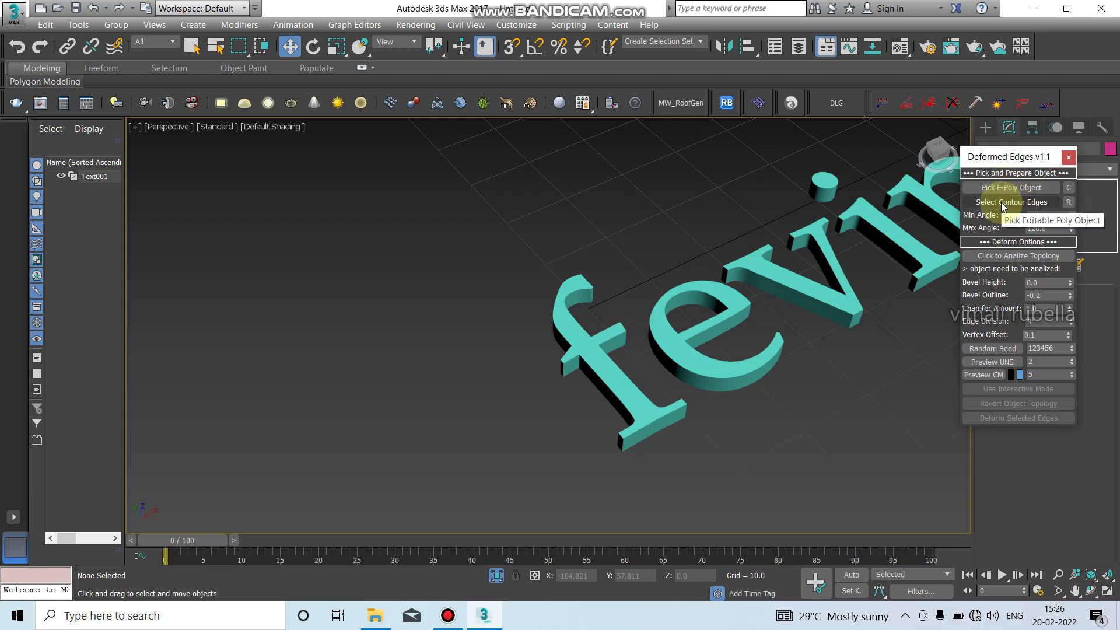
pyautogui.moveTo(848, 370); pyautogui.dragTo(749, 374, button='middle')
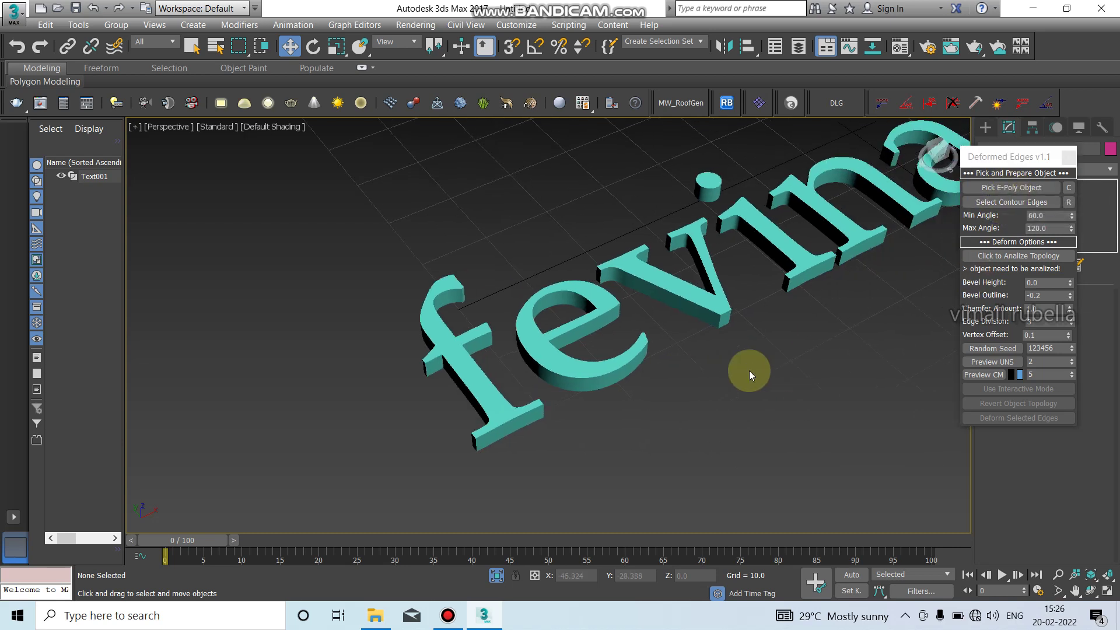
pyautogui.click(1044, 254)
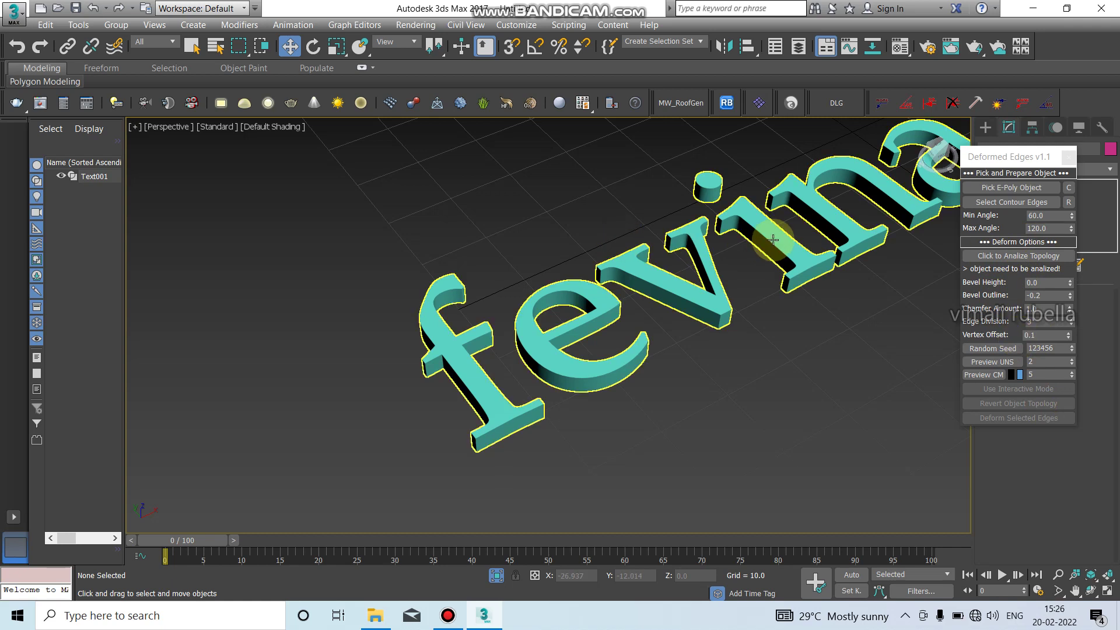
pyautogui.click(1015, 188)
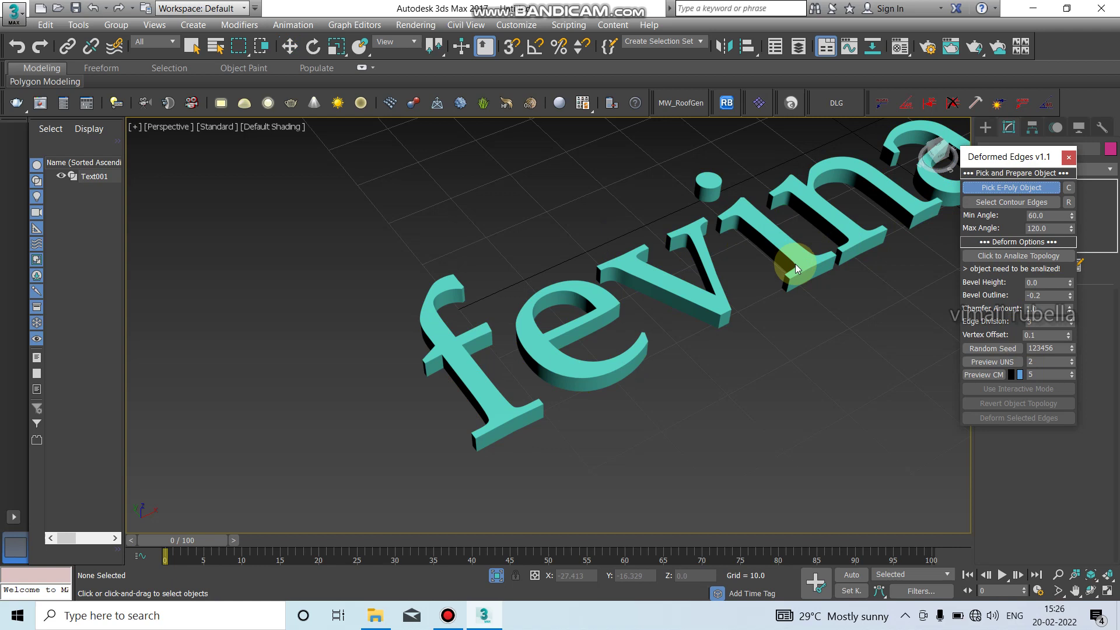
pyautogui.click(1003, 187)
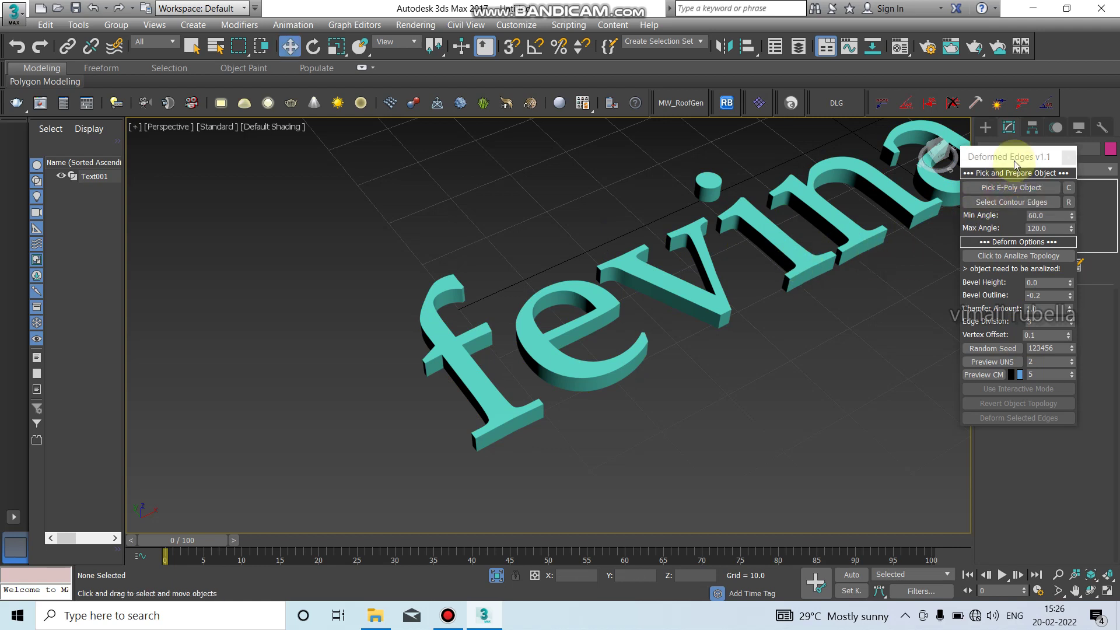
pyautogui.moveTo(1015, 165); pyautogui.dragTo(1021, 268)
pyautogui.click(802, 196)
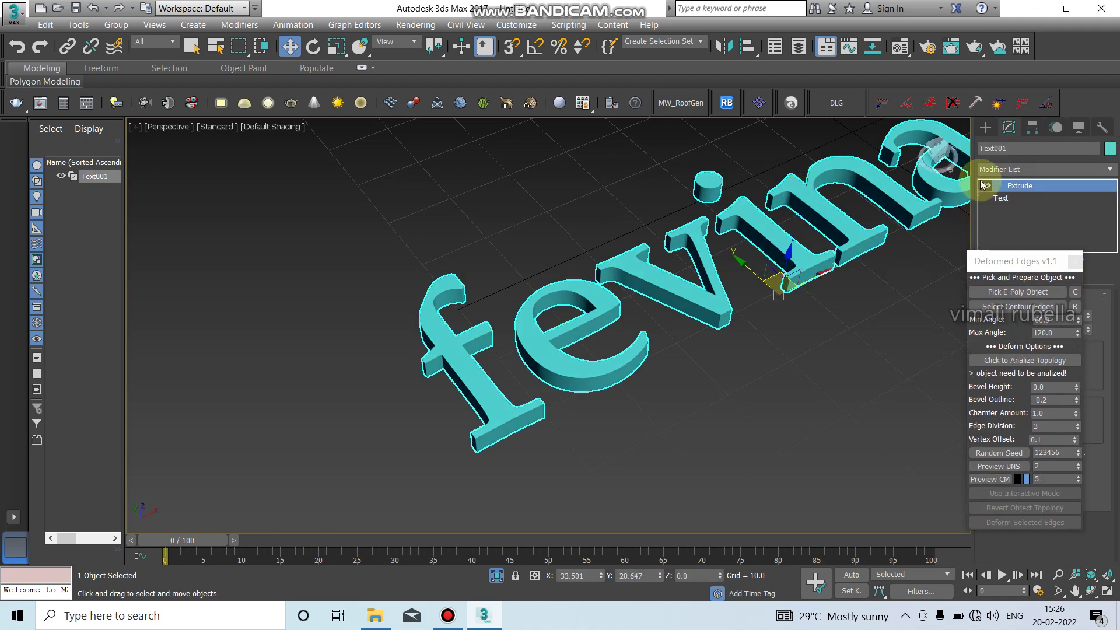
# Add Edit Poly to the fevina text, pick it in Deformed Edges, and analyse its topology.
pyautogui.click(1015, 169)
pyautogui.press('e')
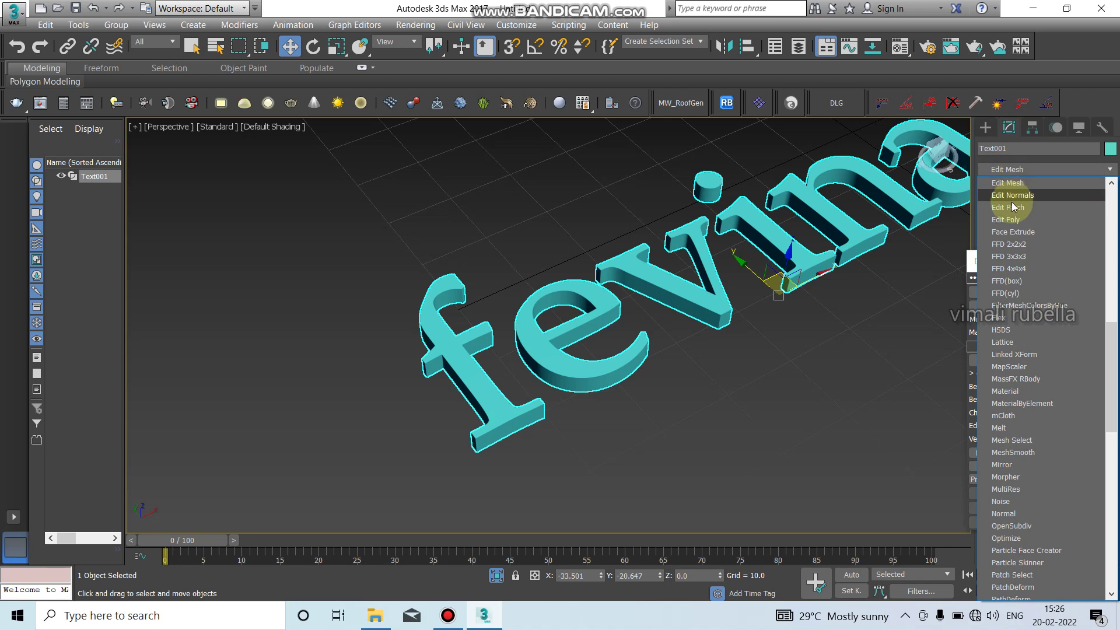
pyautogui.click(1012, 219)
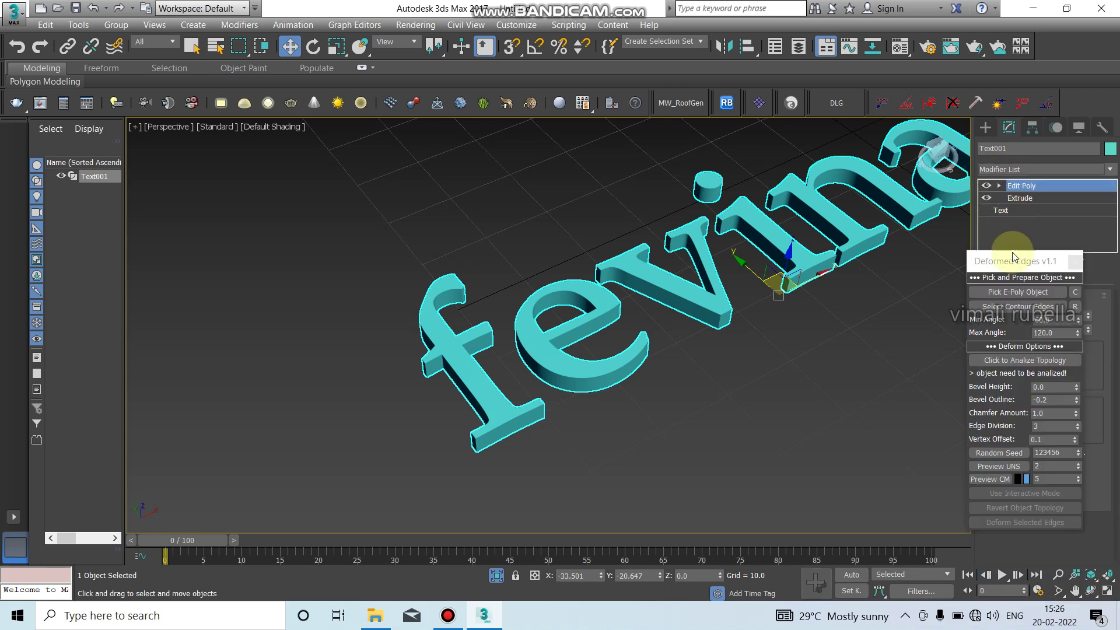
pyautogui.click(1018, 291)
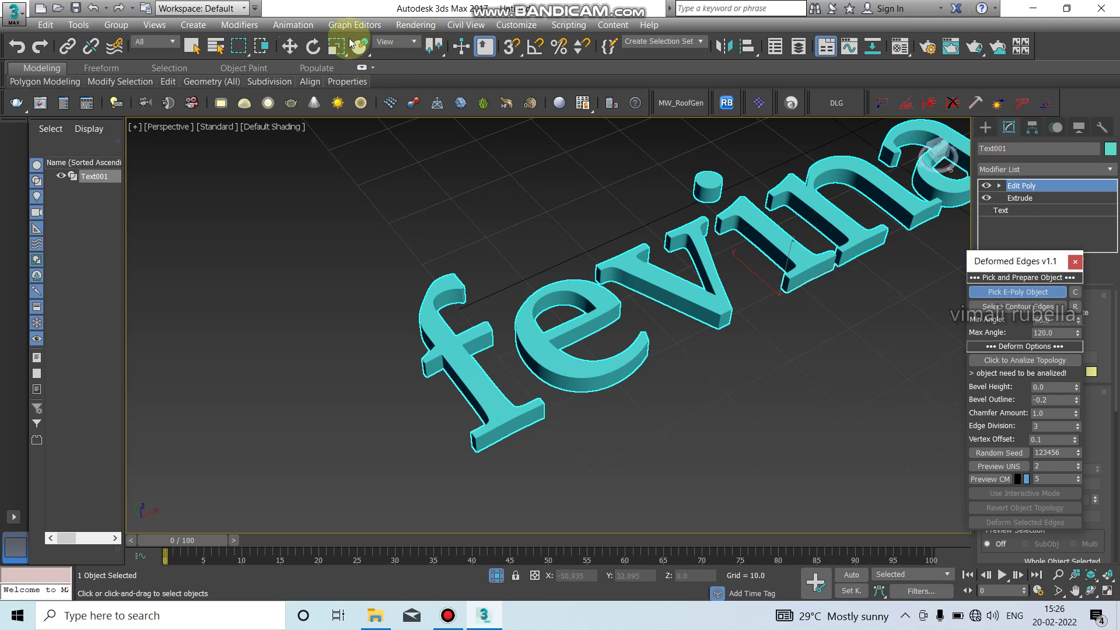
pyautogui.click(290, 46)
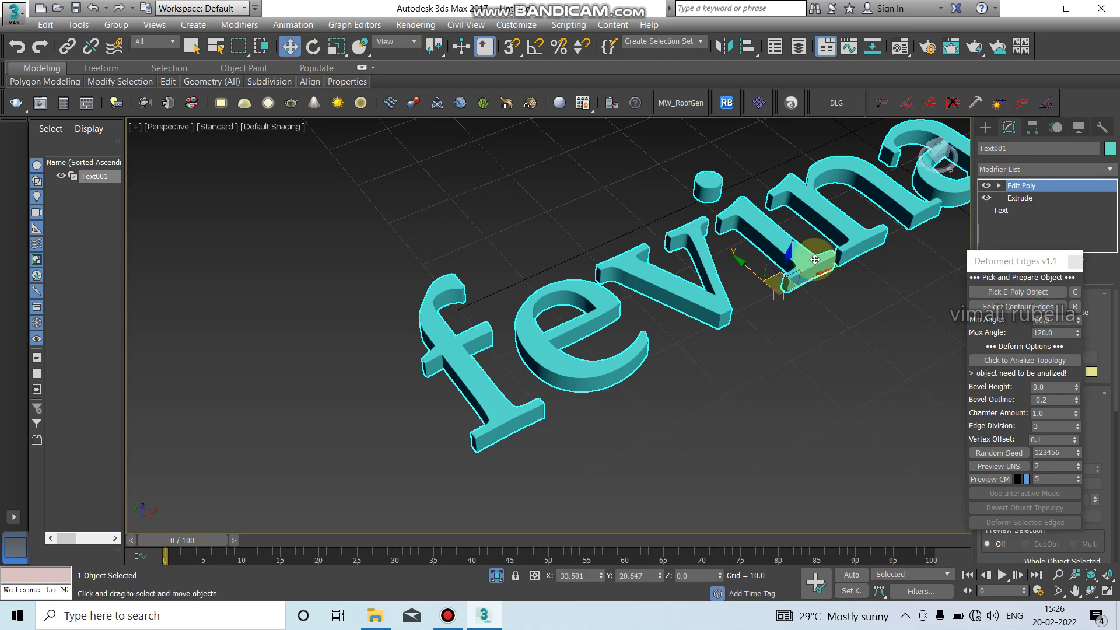
pyautogui.click(1028, 292)
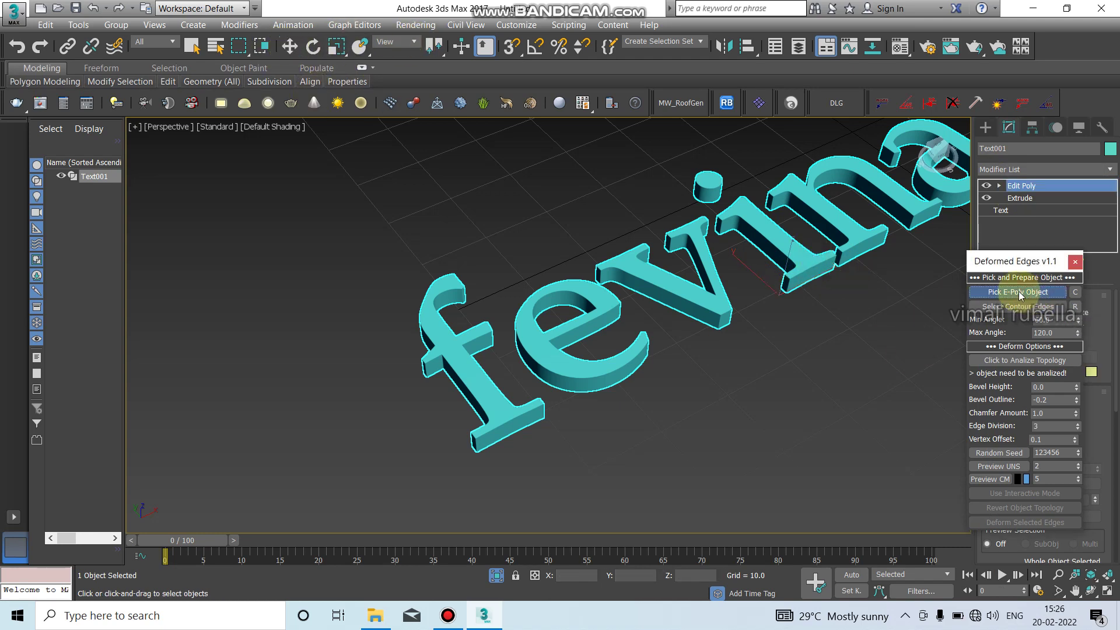
pyautogui.click(772, 237)
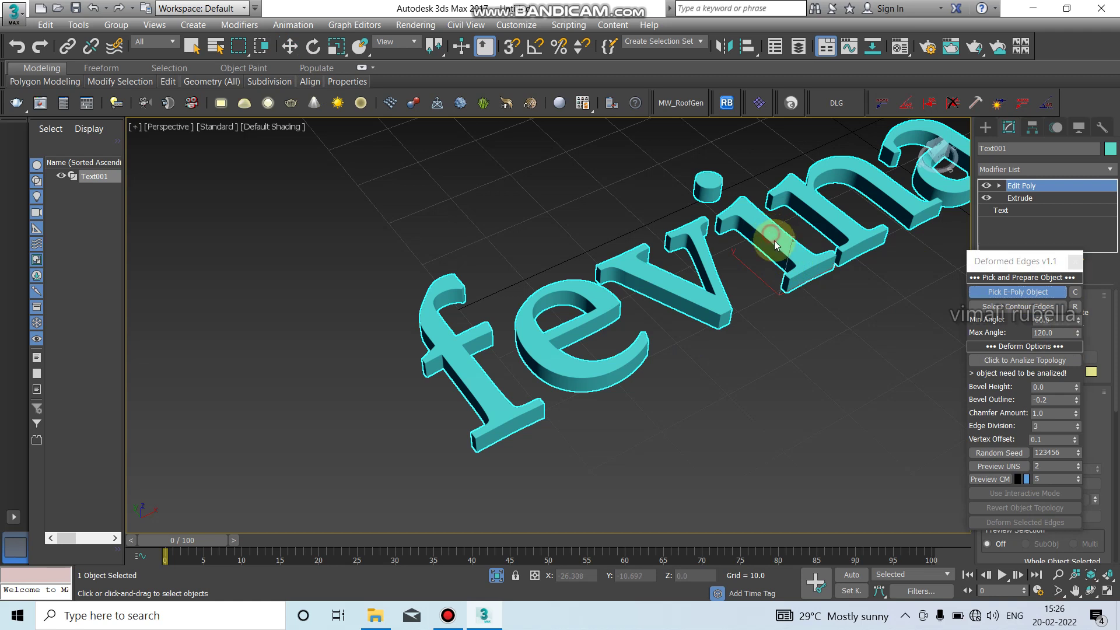
pyautogui.click(1037, 317)
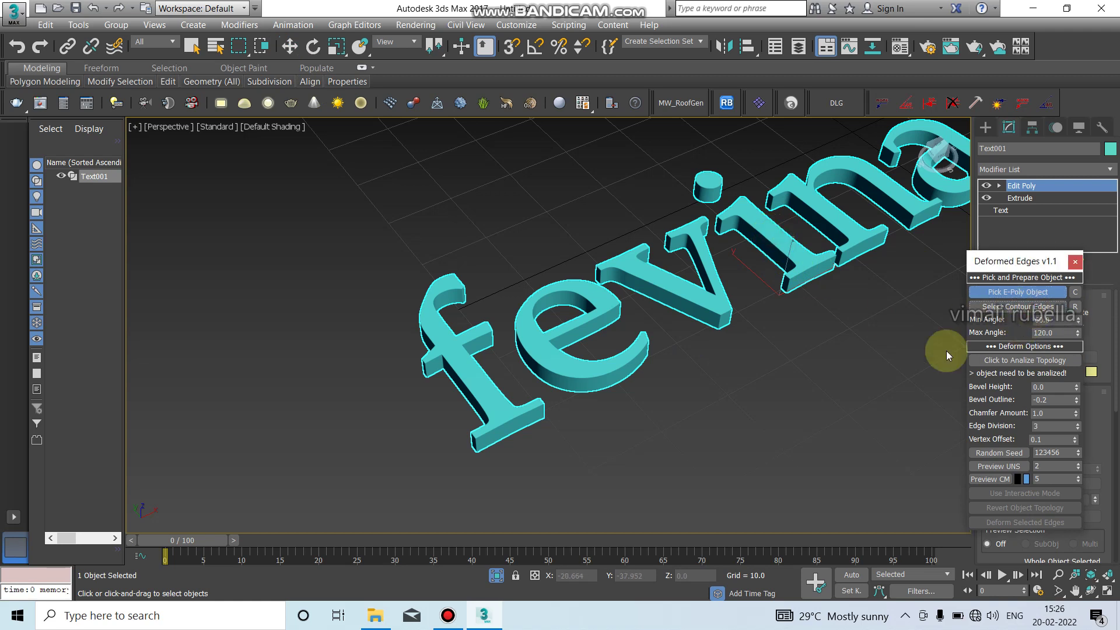
pyautogui.moveTo(867, 362); pyautogui.dragTo(771, 362, button='middle')
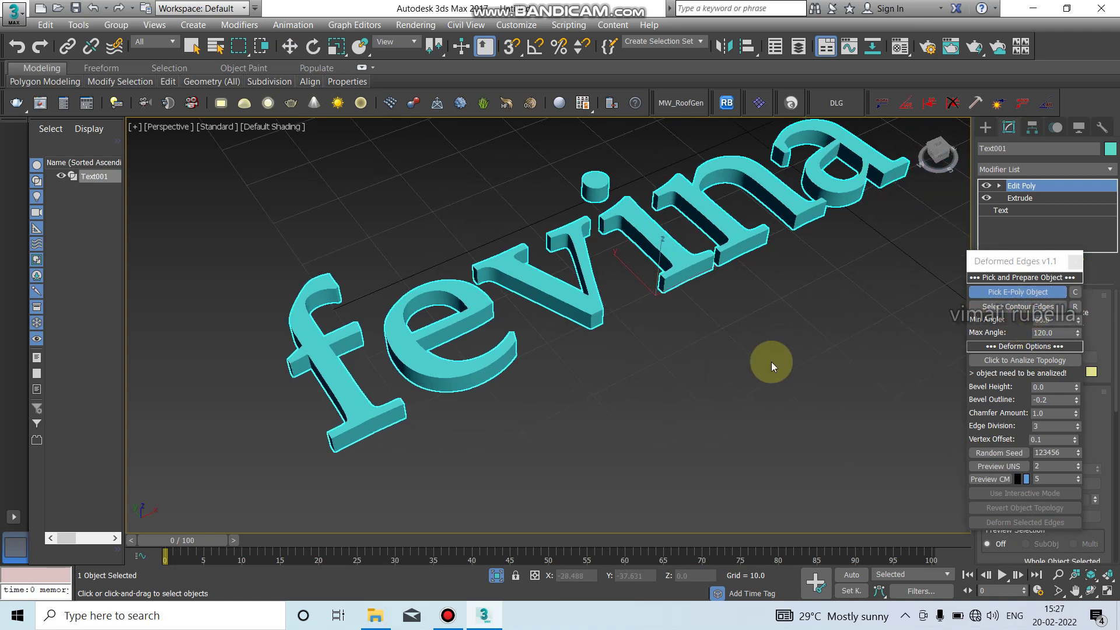
pyautogui.click(1038, 365)
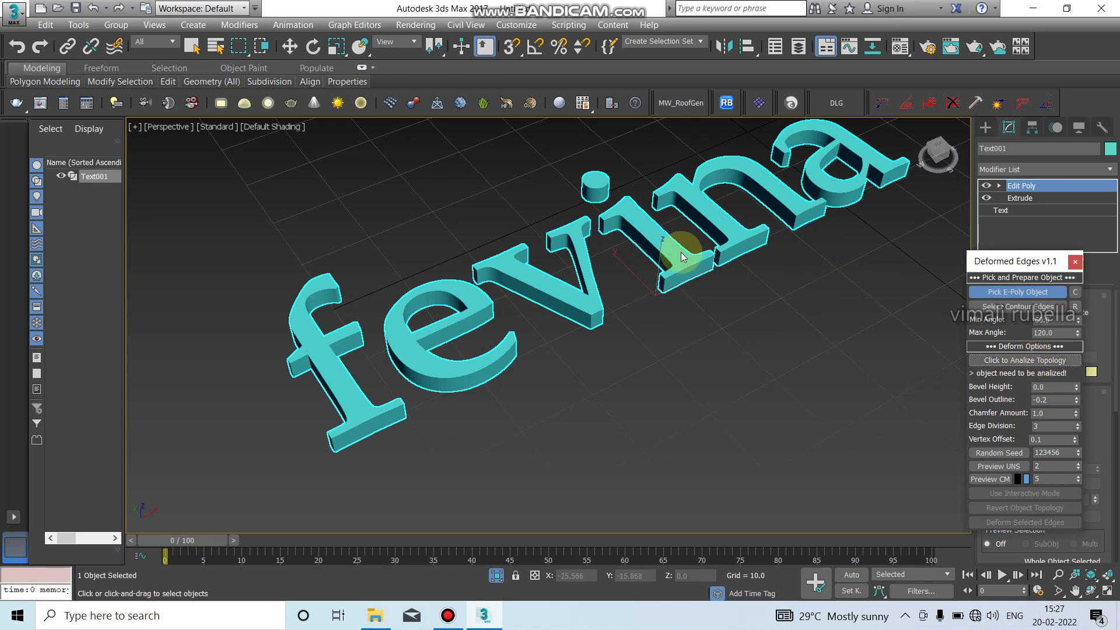
# Reset the 3ds Max scene, discarding the unsaved changes.
pyautogui.click(14, 13)
pyautogui.click(47, 85)
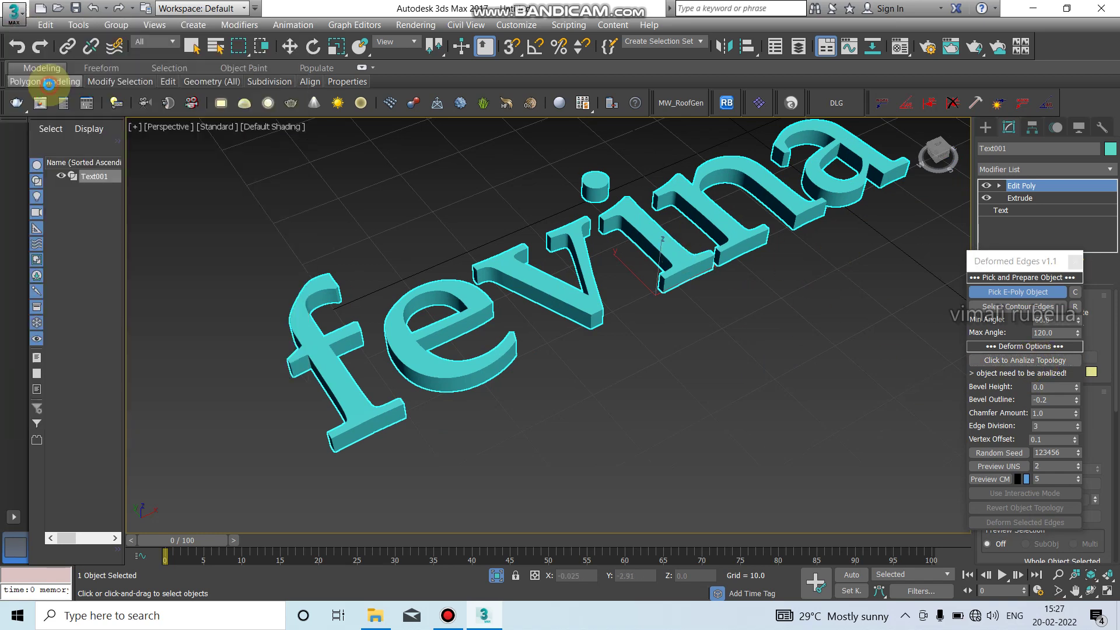
pyautogui.click(542, 329)
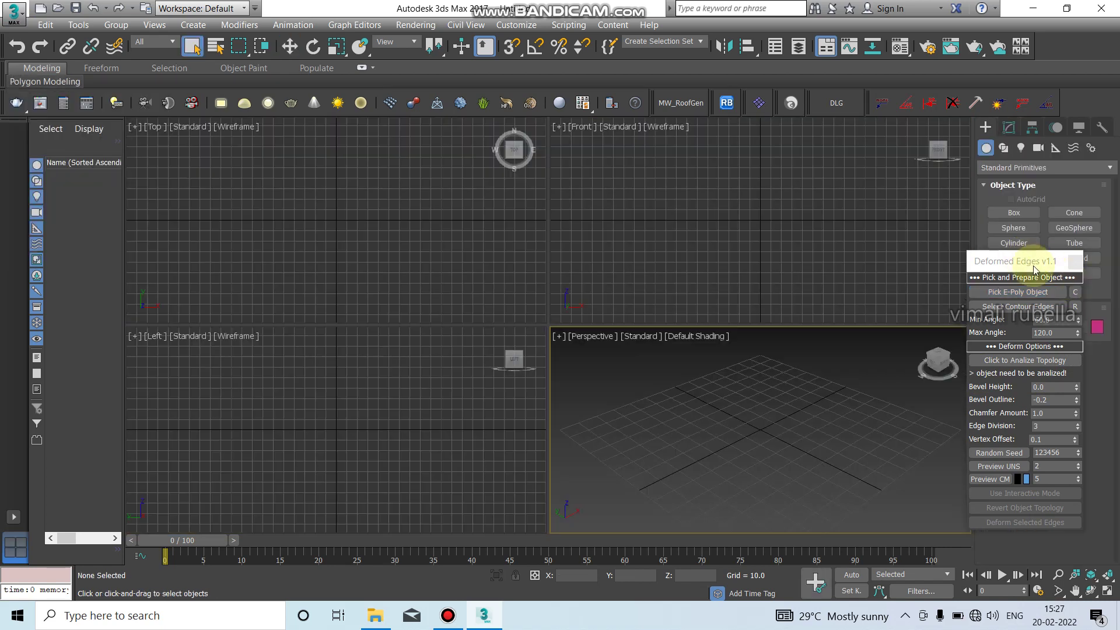
# Close the Deformed Edges panel, maximize the Perspective view, and draw a new box.
pyautogui.click(1068, 264)
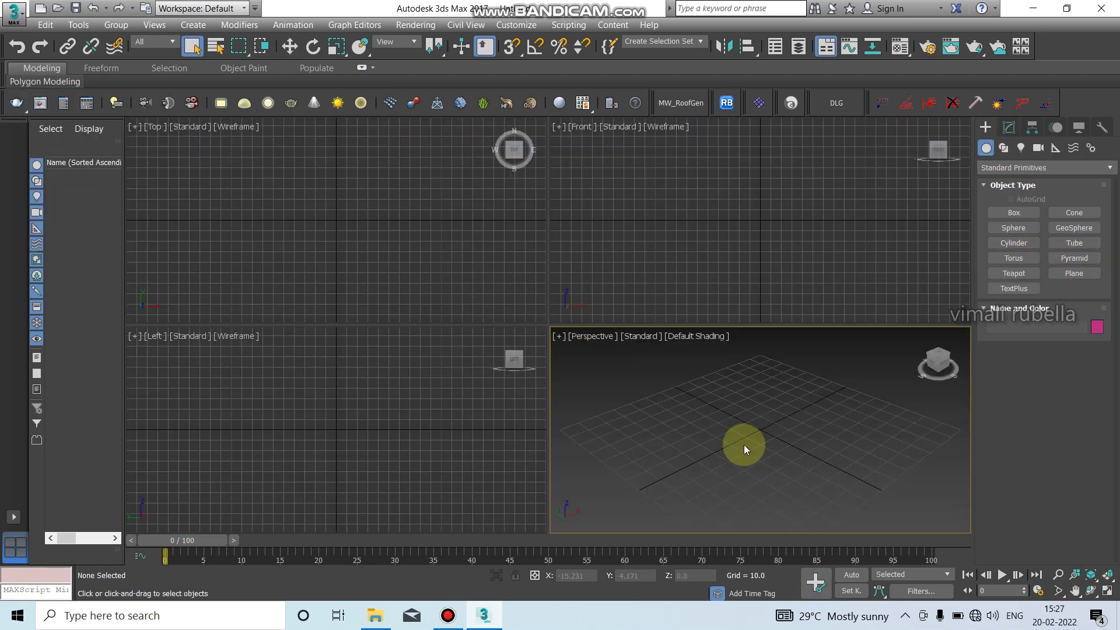
pyautogui.hotkey('alt', 'w')
pyautogui.click(1011, 213)
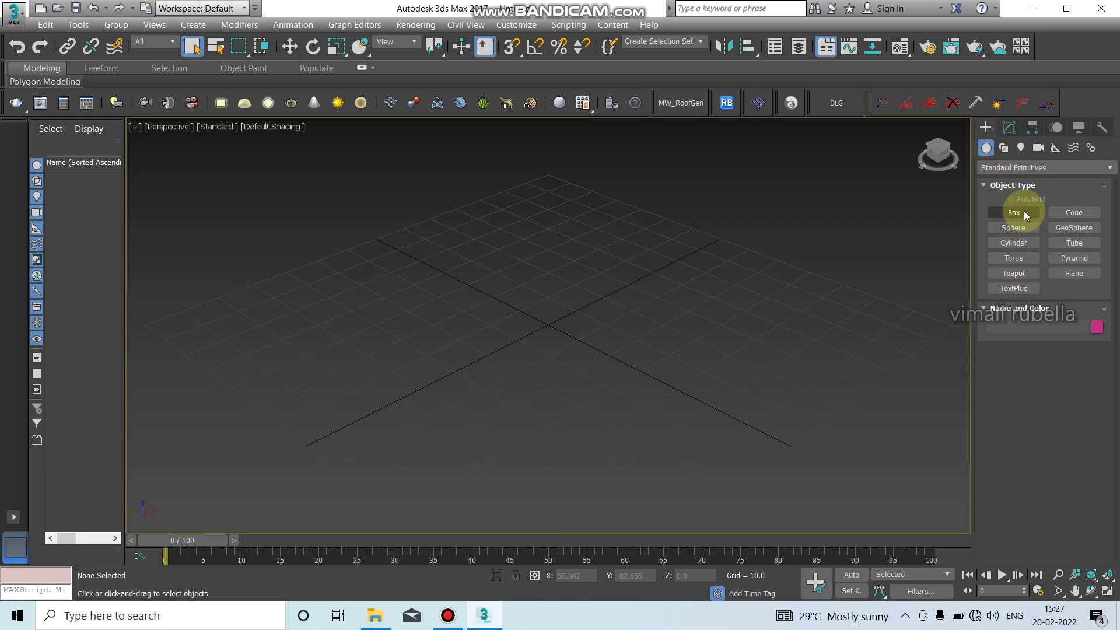
pyautogui.click(1023, 212)
pyautogui.moveTo(613, 404); pyautogui.dragTo(607, 452)
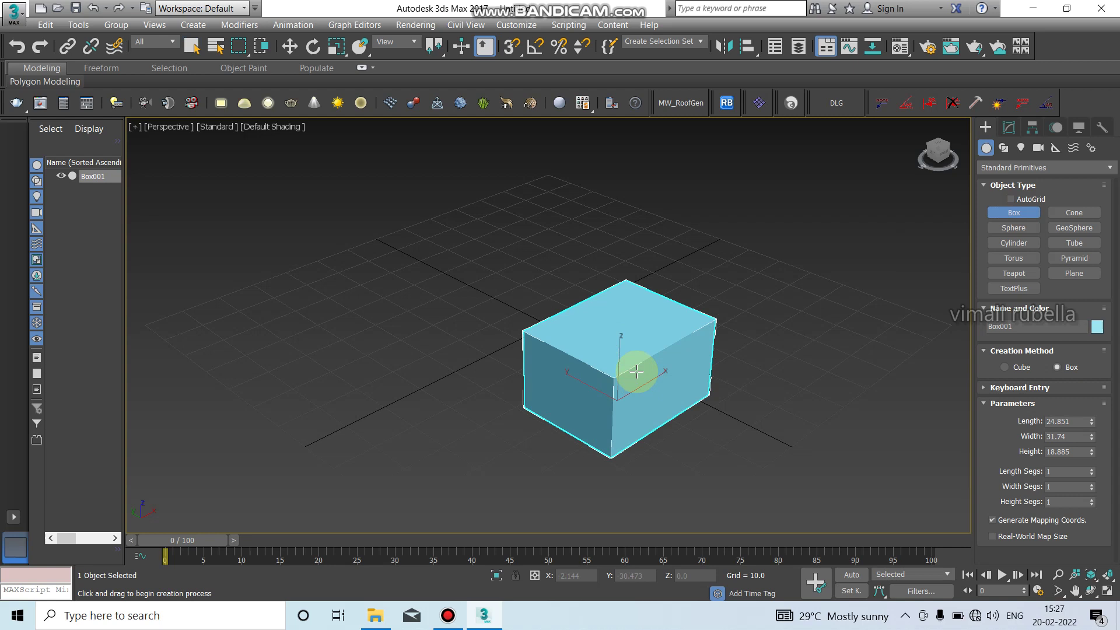
pyautogui.click(638, 352)
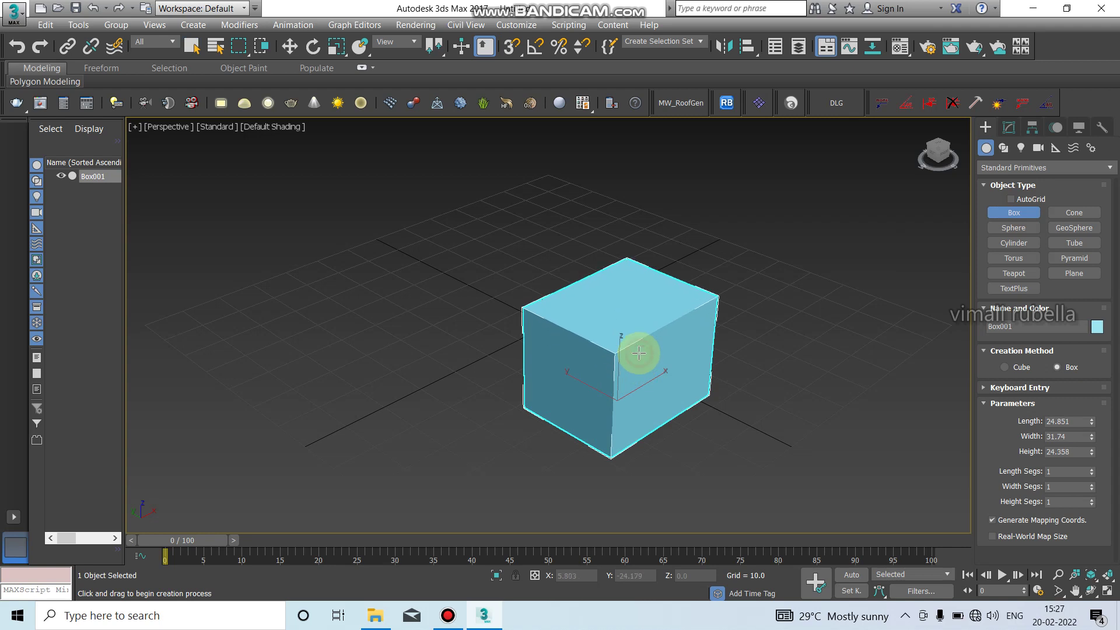
# Give the box 18 length, 14 width and 22 height segments, with edges shown.
pyautogui.click(1008, 127)
pyautogui.moveTo(1092, 364)
pyautogui.mouseDown()
pyautogui.moveTo(1091, 350)
pyautogui.moveTo(1083, 403)
pyautogui.mouseUp()
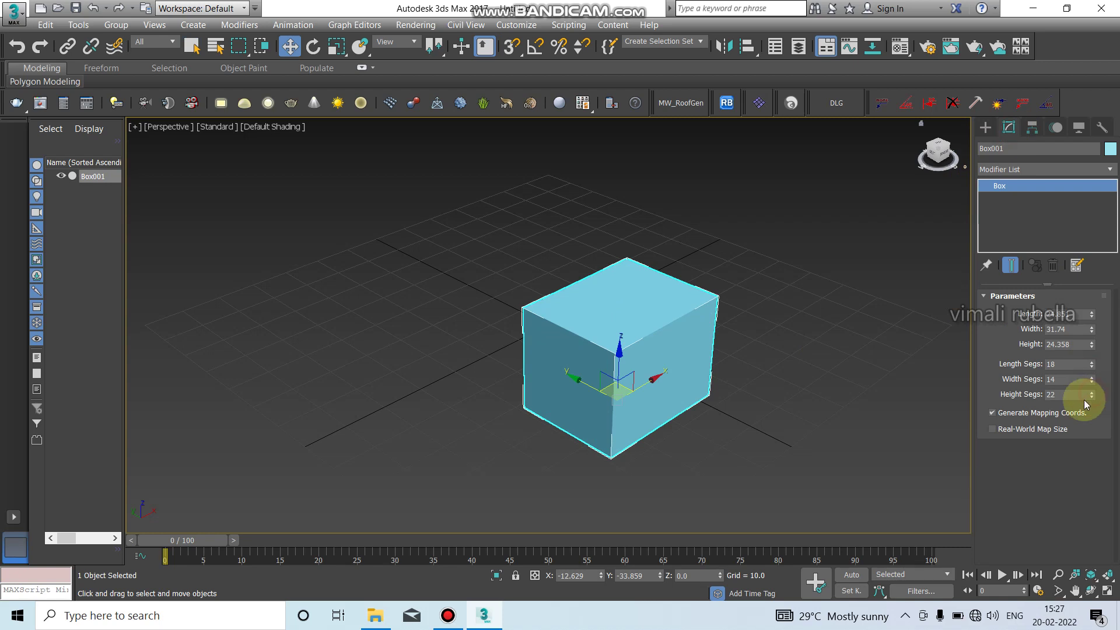
pyautogui.press('F4')
pyautogui.press('F4')
pyautogui.scroll(3, 638, 350)
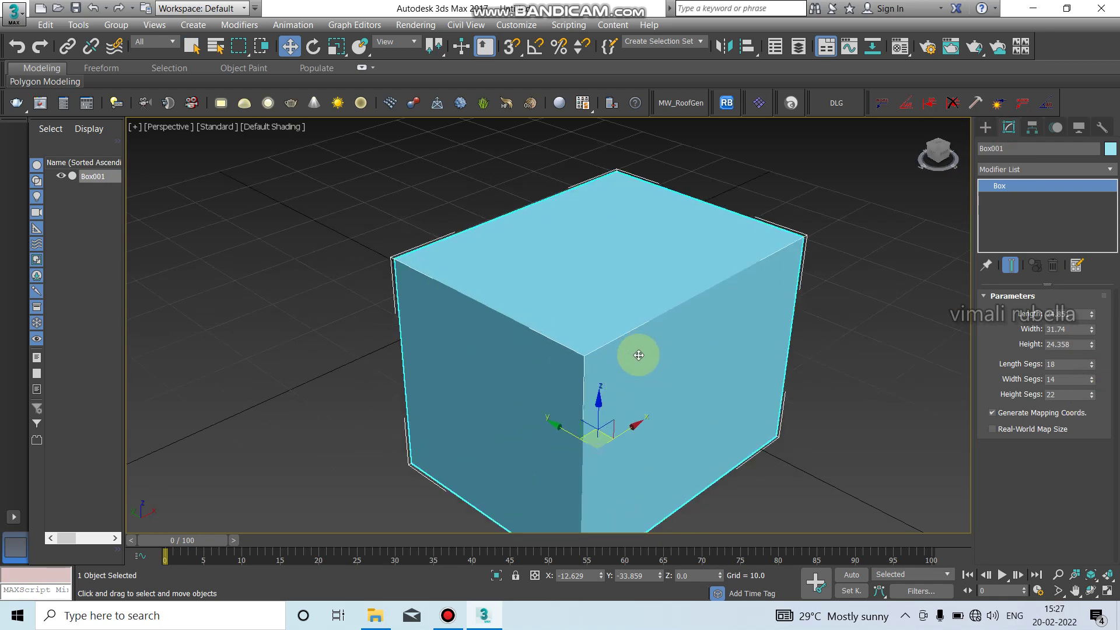
pyautogui.scroll(-1, 641, 373)
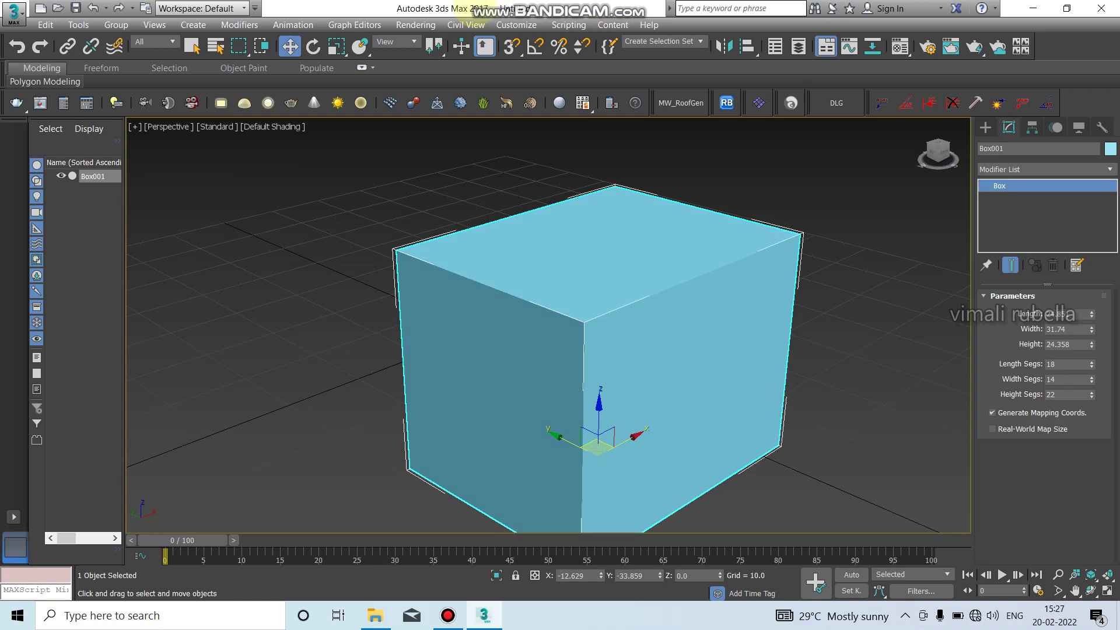
pyautogui.click(568, 24)
# Open the bga_deformededges_v1.1 script and move its panel away from the box.
pyautogui.click(607, 134)
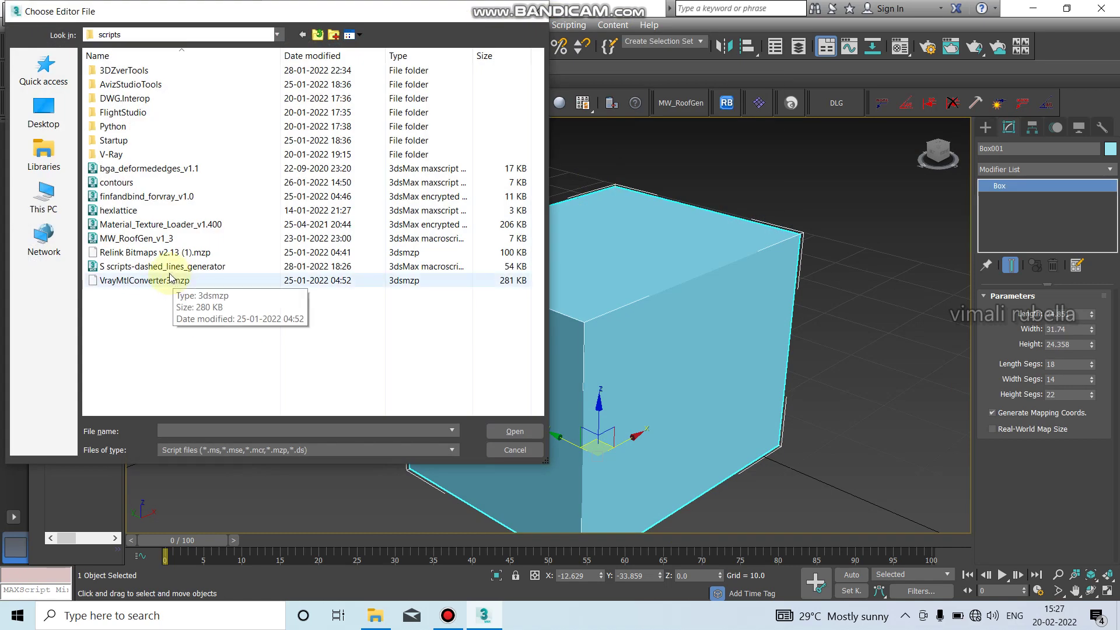
pyautogui.click(130, 170)
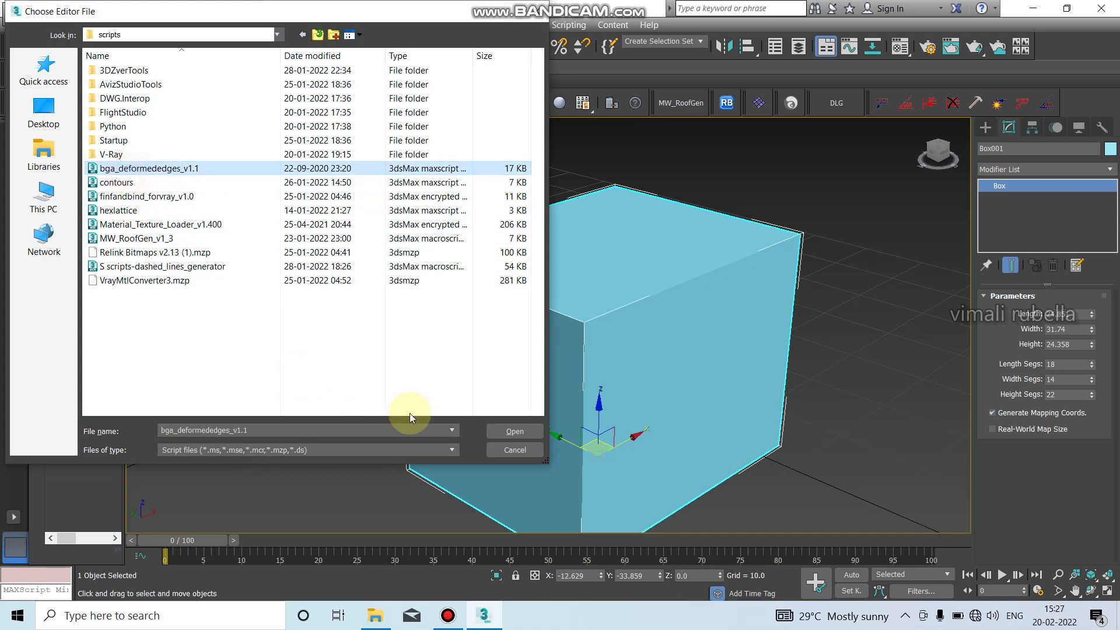
pyautogui.click(525, 435)
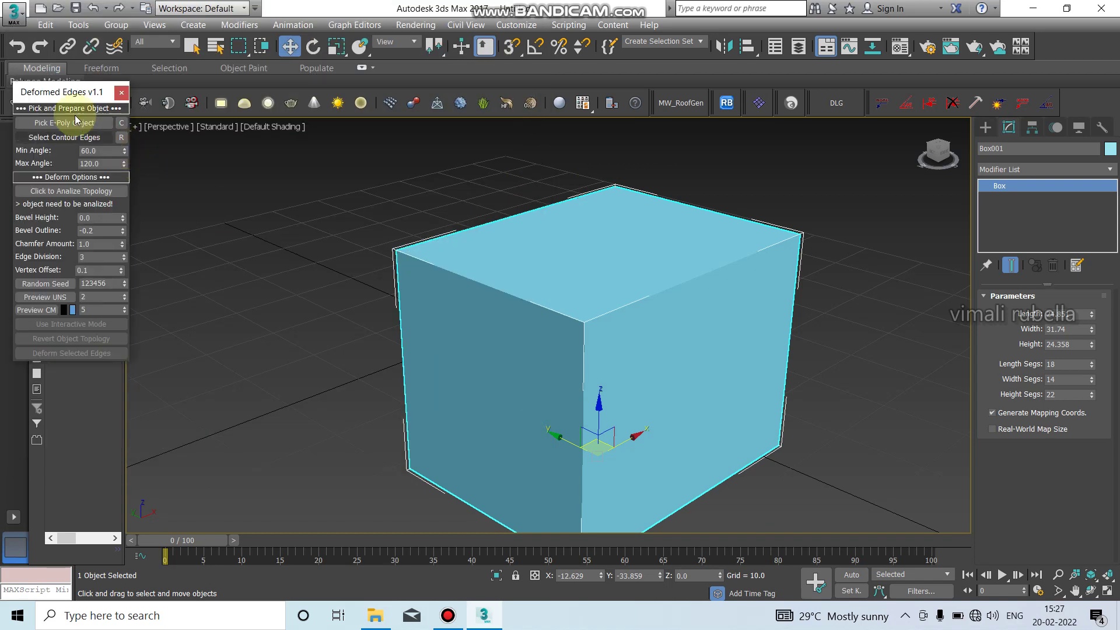
pyautogui.moveTo(79, 94); pyautogui.dragTo(938, 157)
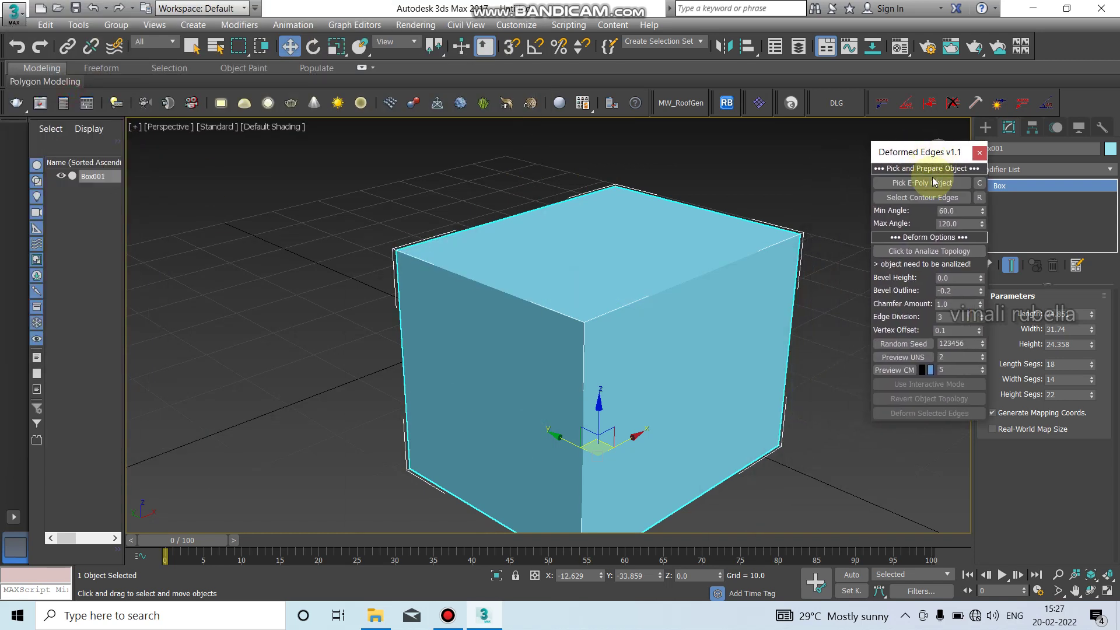
# Convert Box001 to an Editable Poly and pick it as the Deformed Edges target object.
pyautogui.rightClick(703, 301)
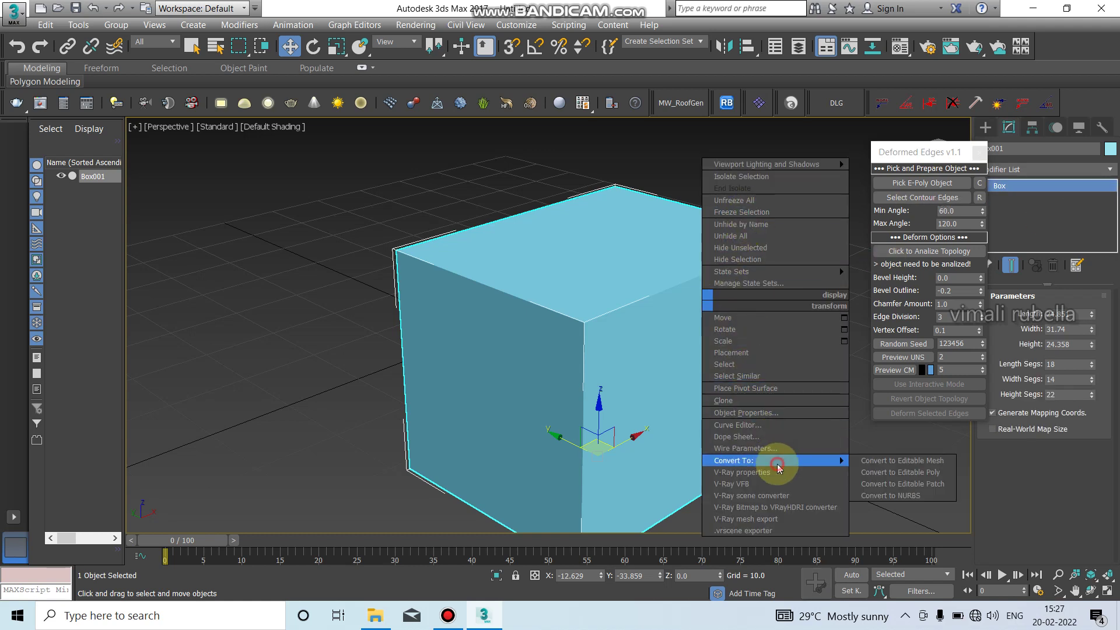
pyautogui.click(921, 472)
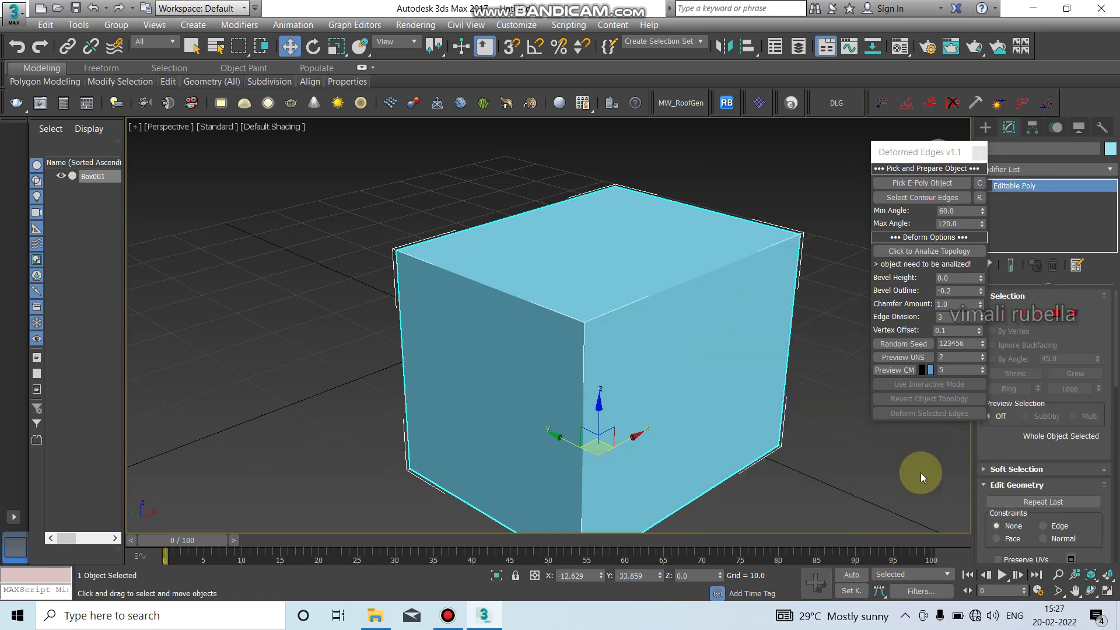
pyautogui.click(898, 183)
pyautogui.click(708, 343)
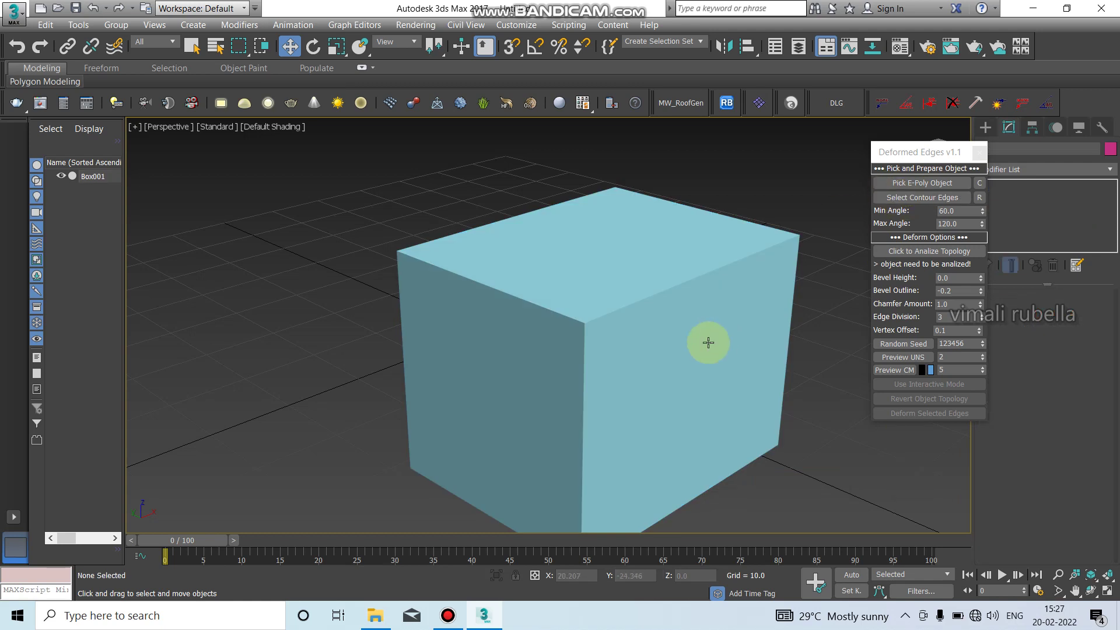
pyautogui.click(911, 183)
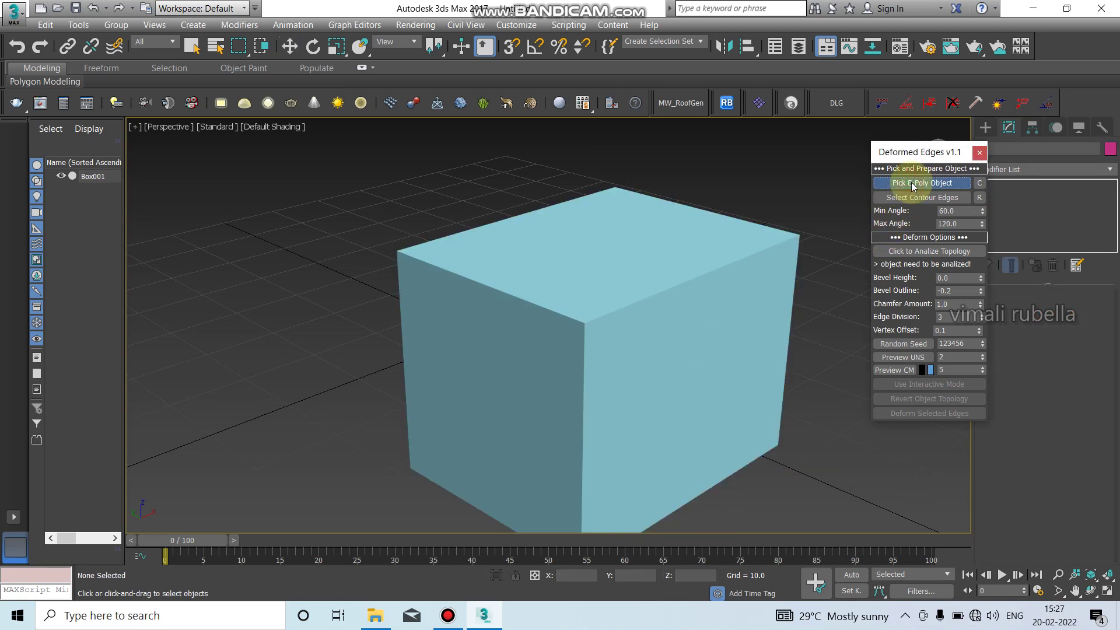
pyautogui.click(675, 295)
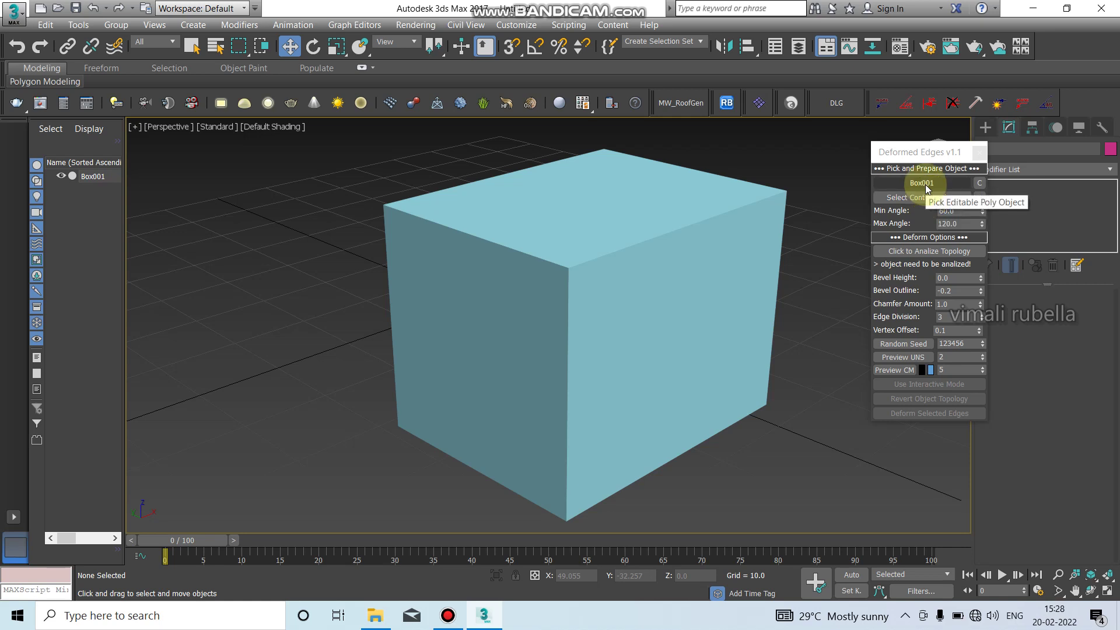
pyautogui.click(922, 197)
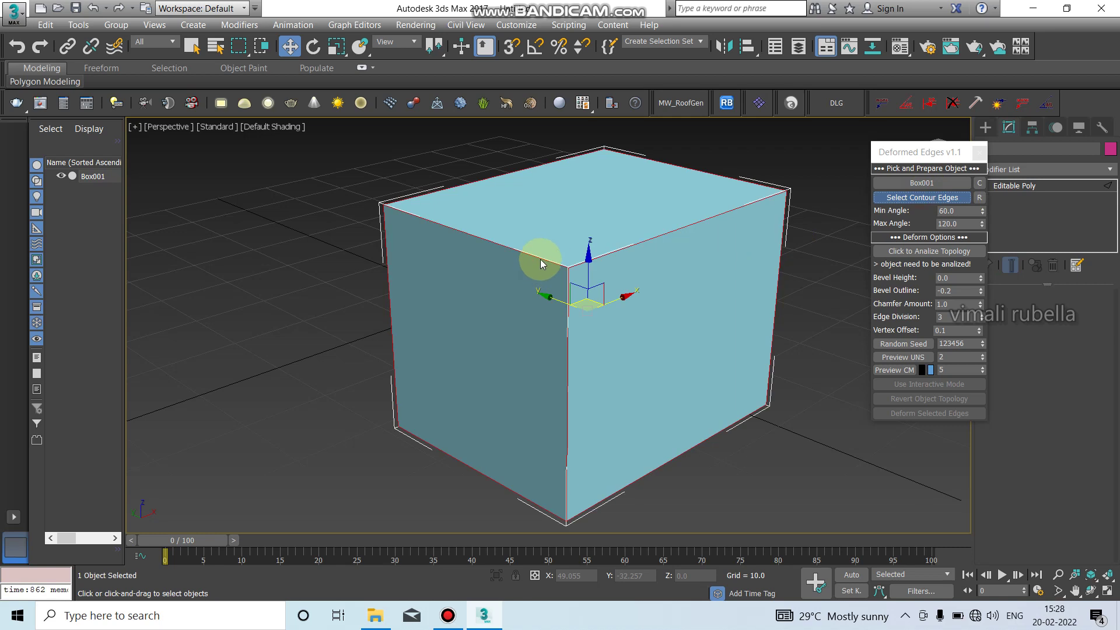
# Set Bevel Height 2.5, Chamfer 0.5 and Vertex Offset 0.3, then analyse Box001's topology.
pyautogui.click(915, 200)
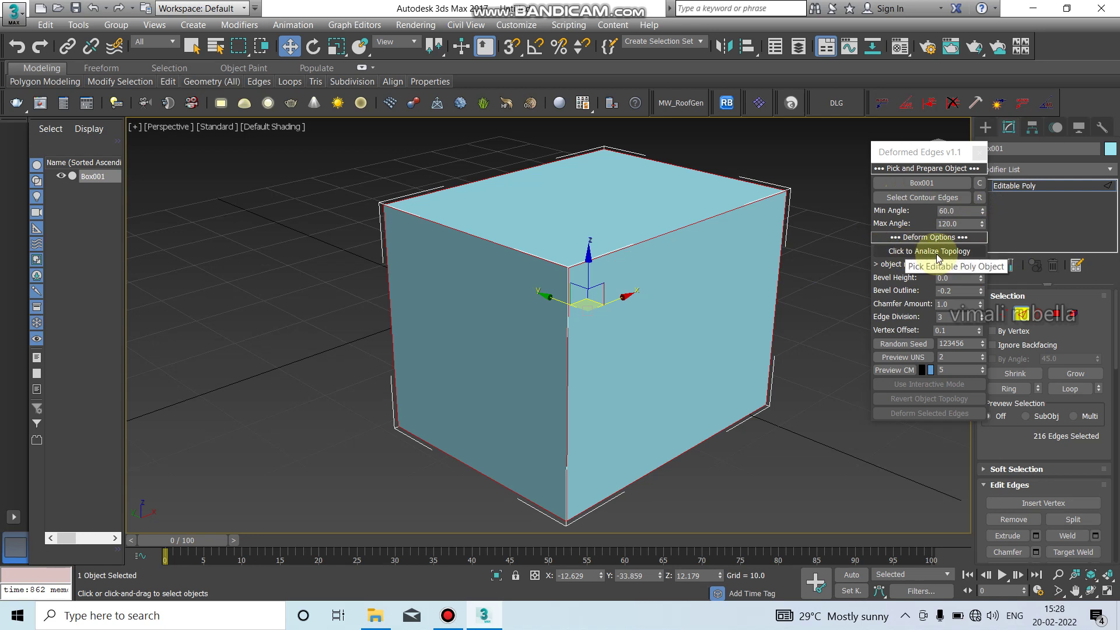
pyautogui.moveTo(981, 277); pyautogui.dragTo(981, 295)
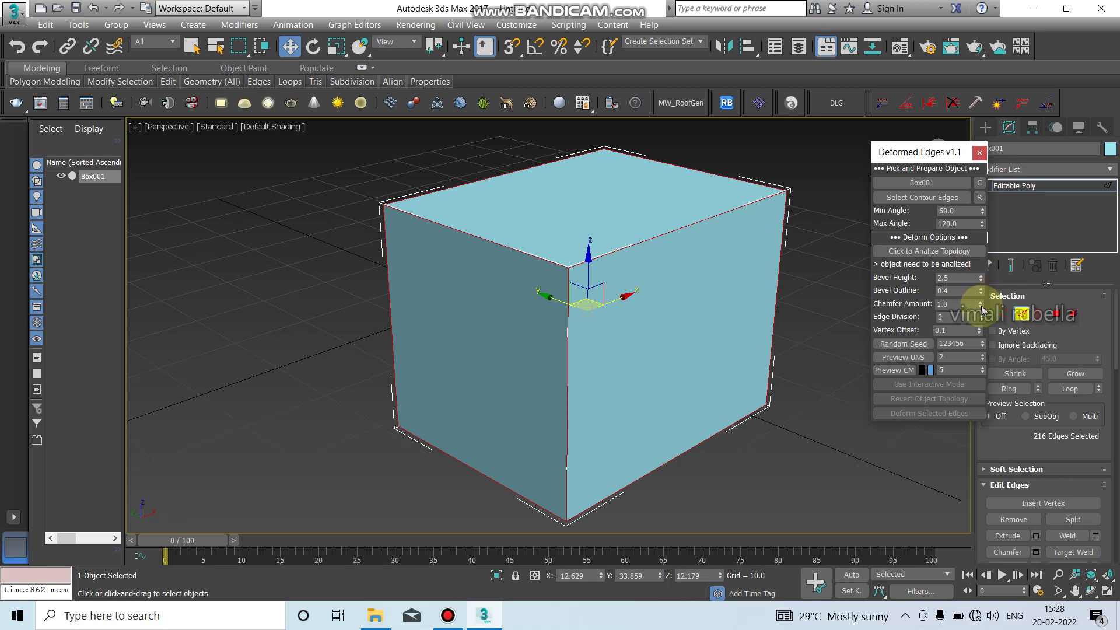
pyautogui.moveTo(980, 307); pyautogui.dragTo(980, 316)
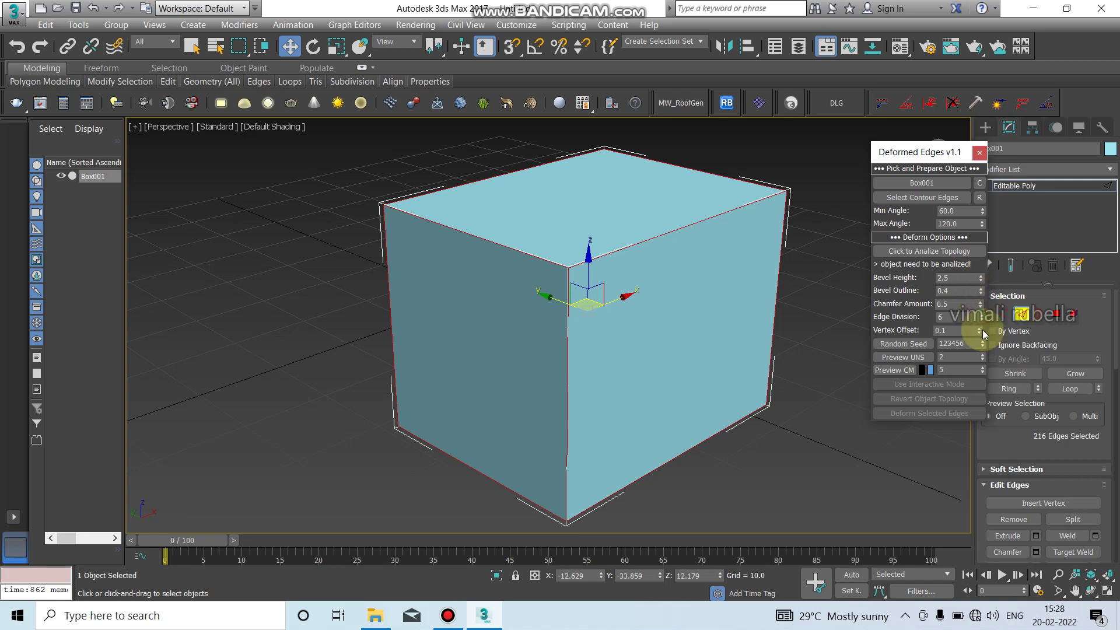
pyautogui.click(979, 328)
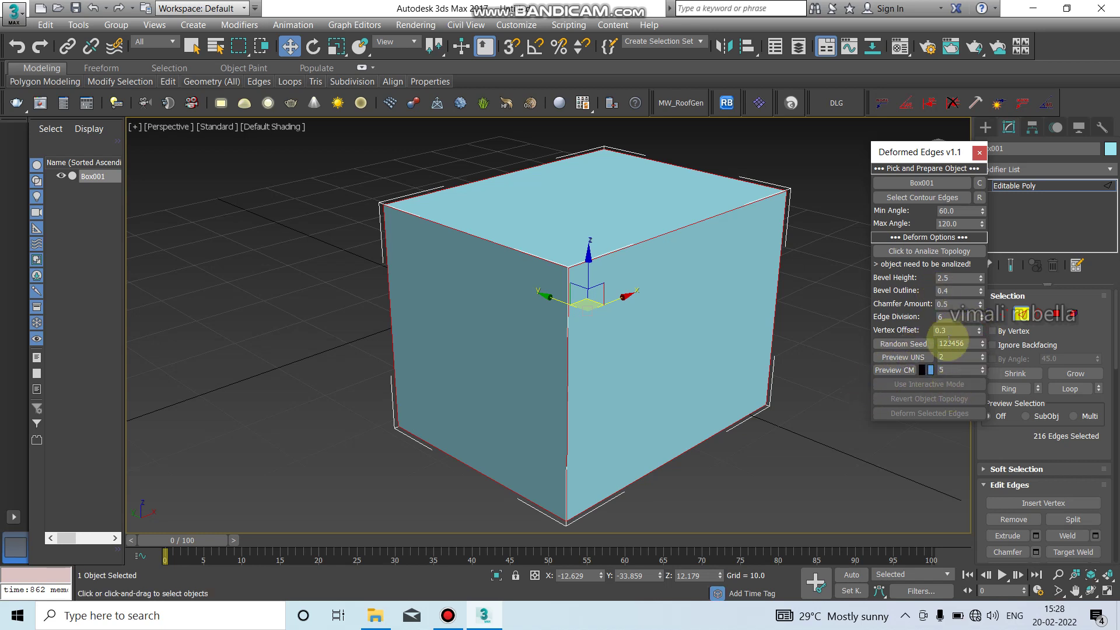
pyautogui.click(933, 251)
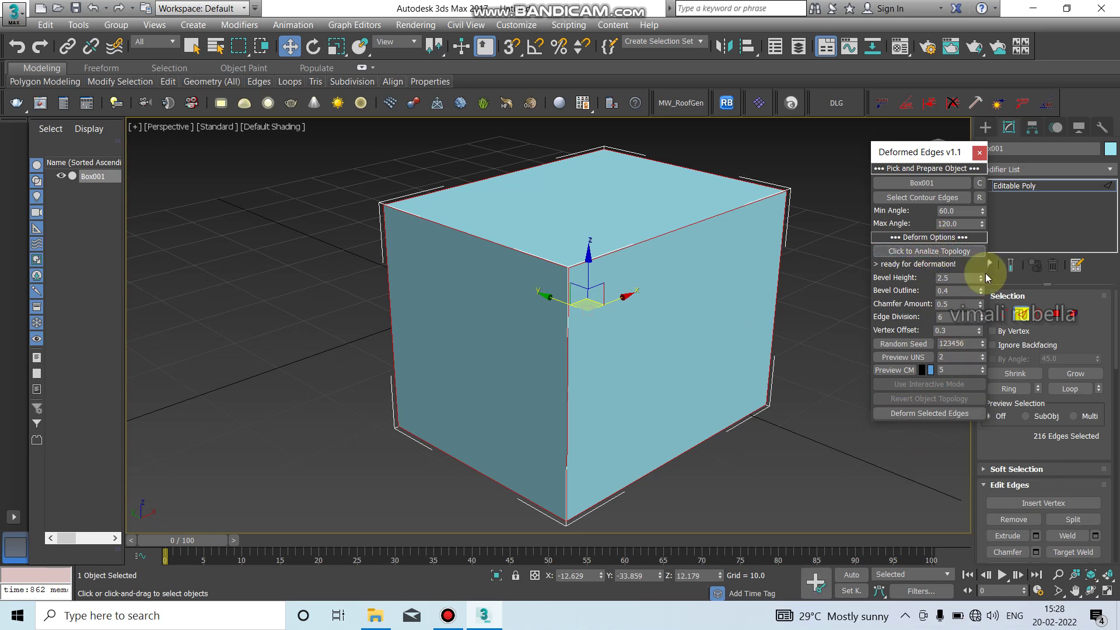
pyautogui.click(930, 413)
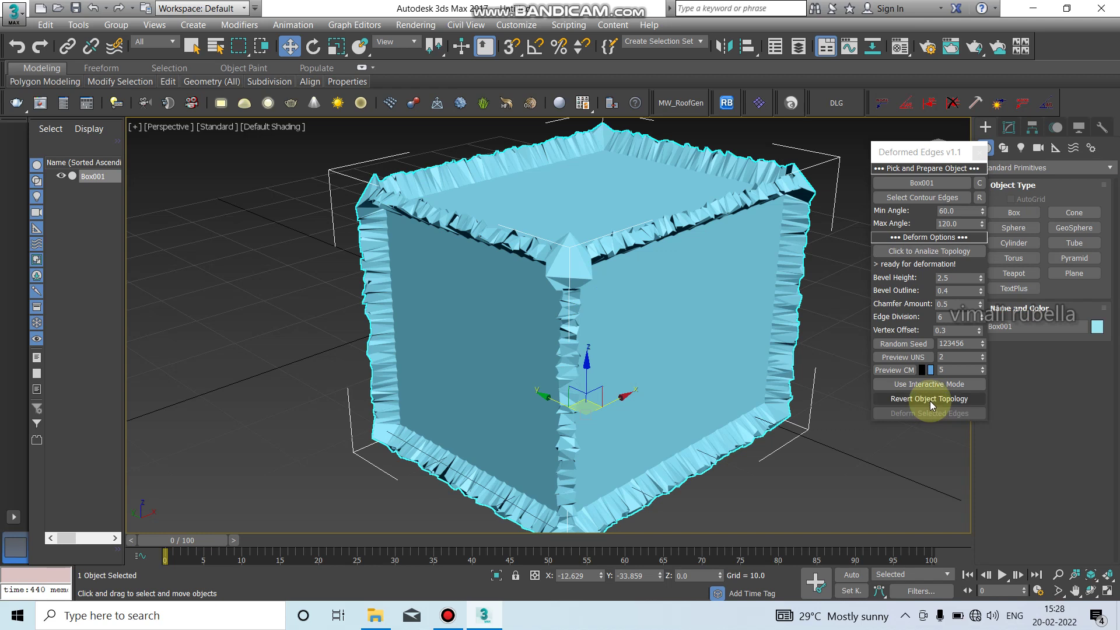
pyautogui.click(930, 399)
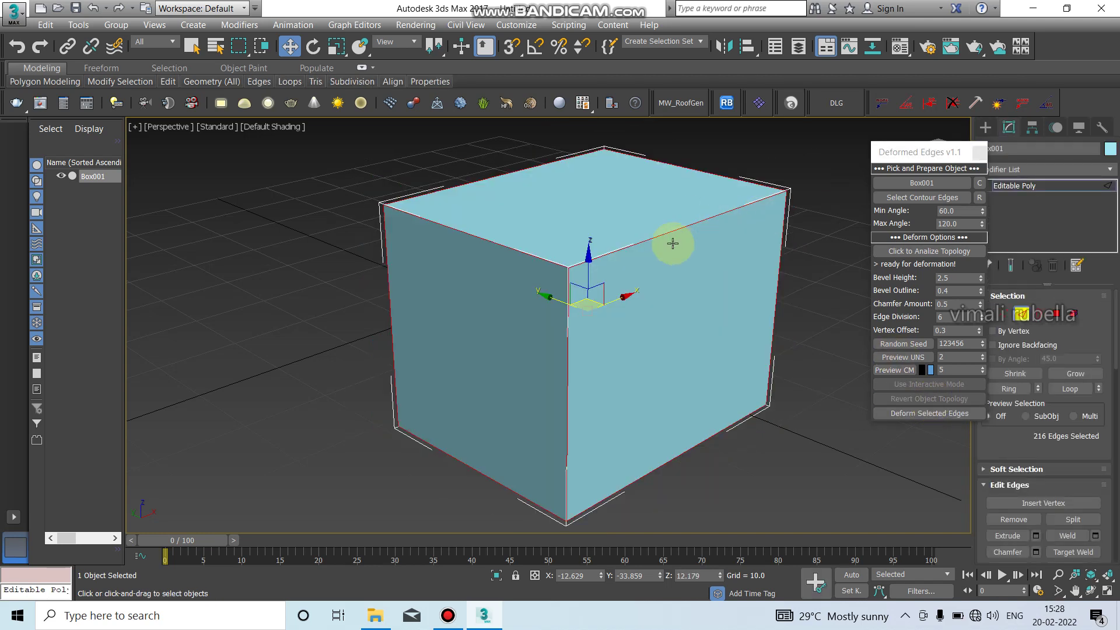
pyautogui.click(800, 390)
pyautogui.moveTo(807, 431); pyautogui.dragTo(692, 162)
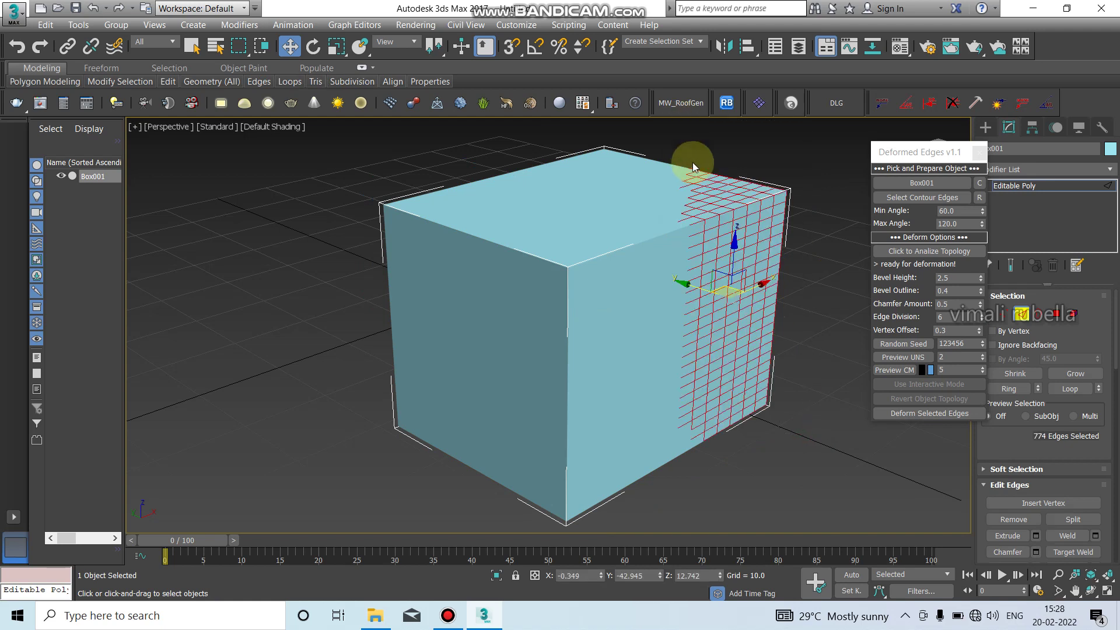
pyautogui.click(929, 414)
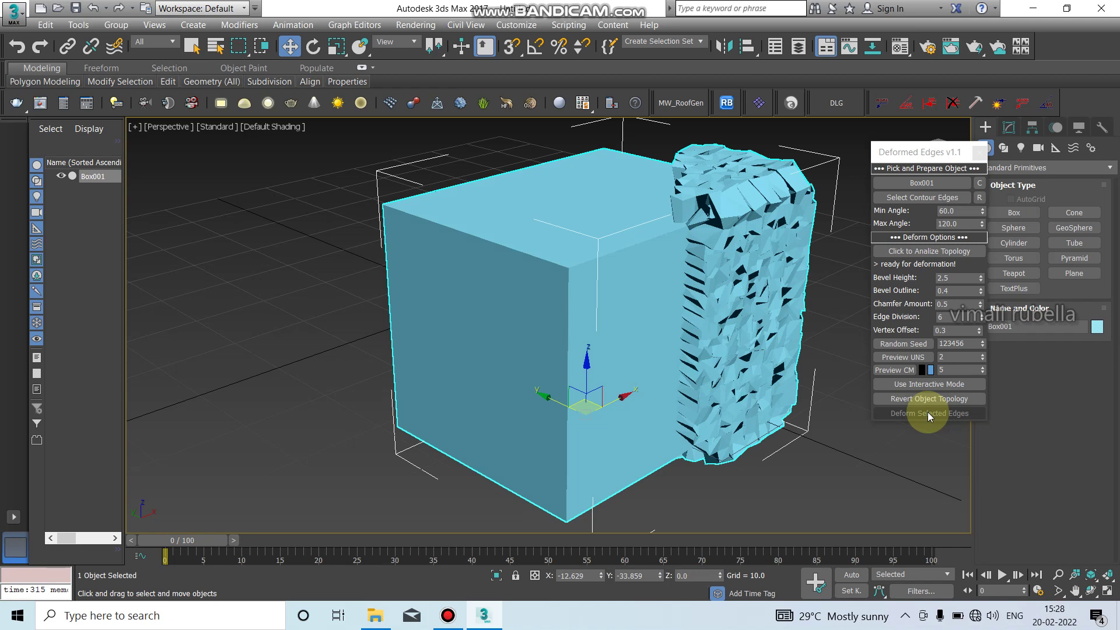
pyautogui.click(929, 399)
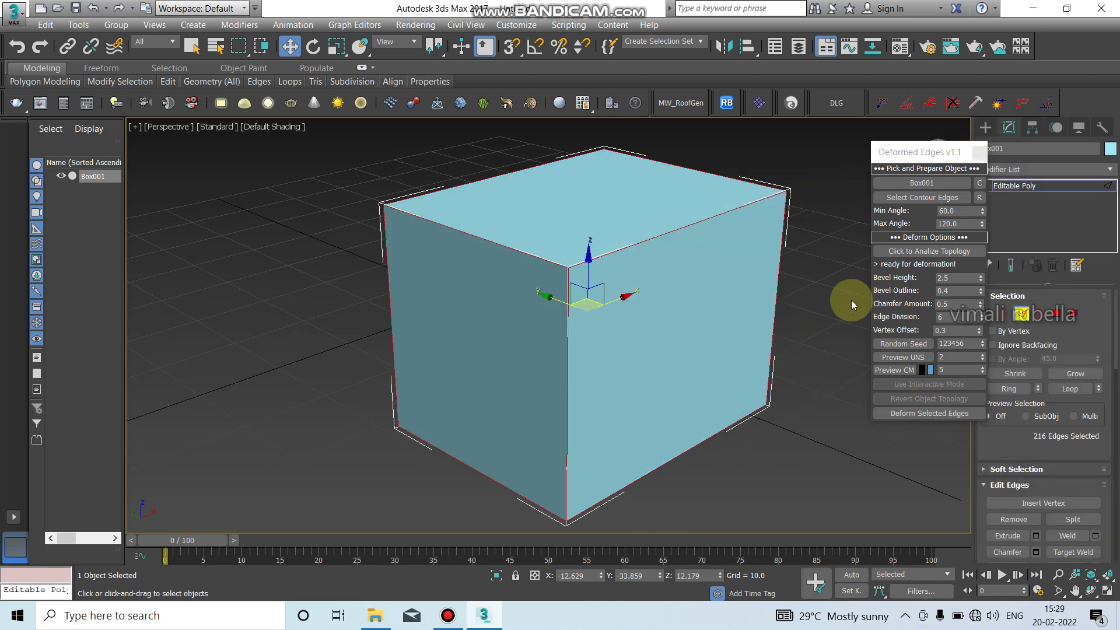
# Deform an edge loop over the box's top using Bevel Height 0.7 and Bevel Outline -0.2.
pyautogui.click(762, 187)
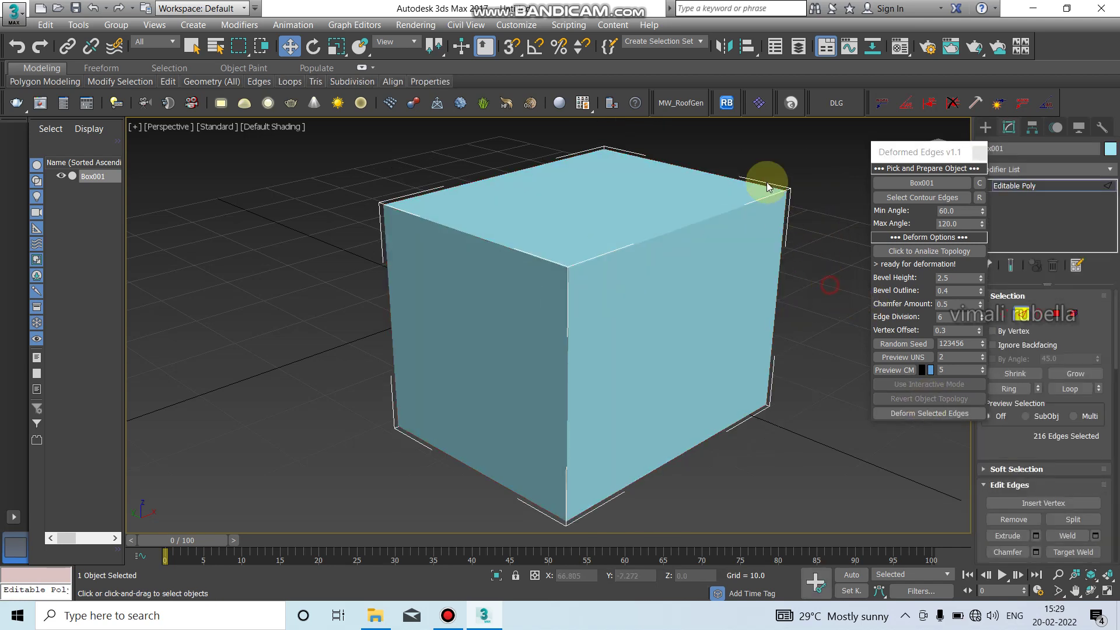
pyautogui.doubleClick(706, 221)
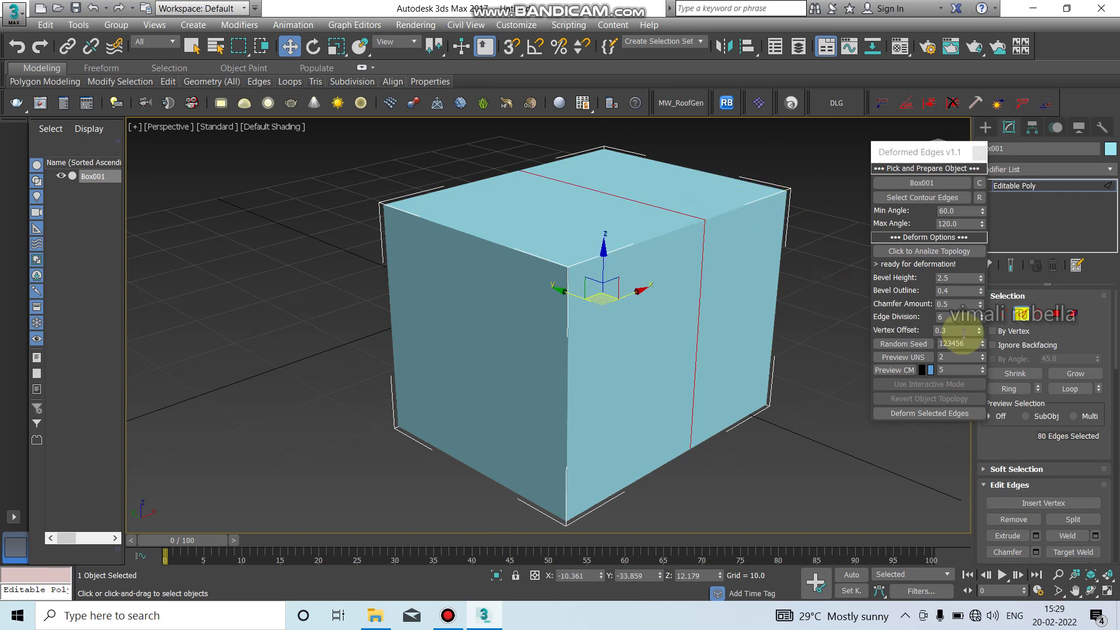
pyautogui.click(983, 280)
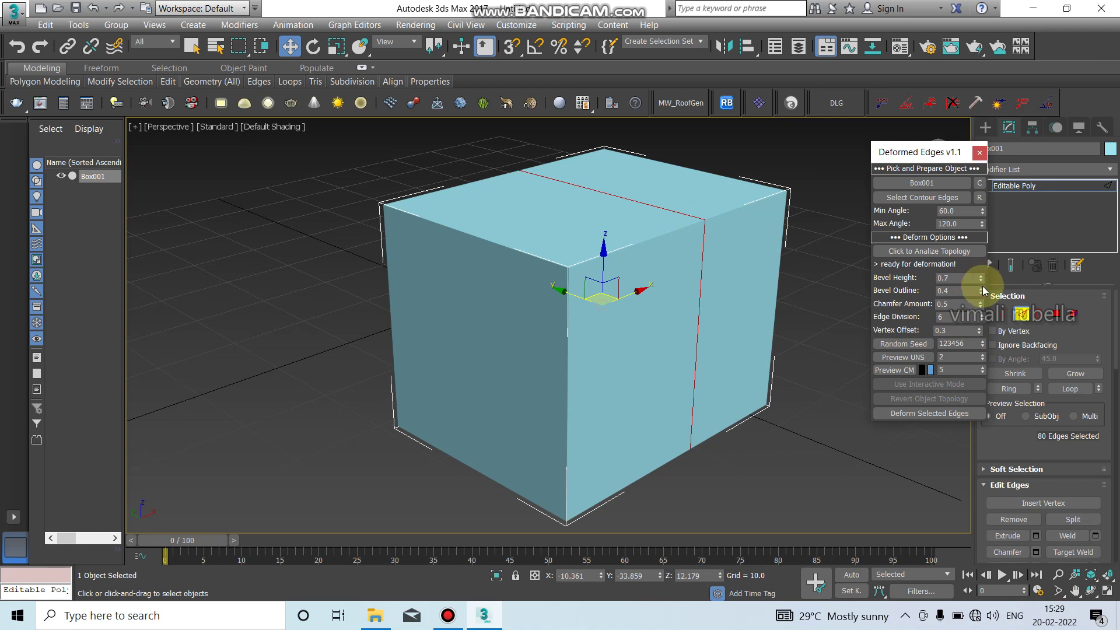
pyautogui.click(981, 292)
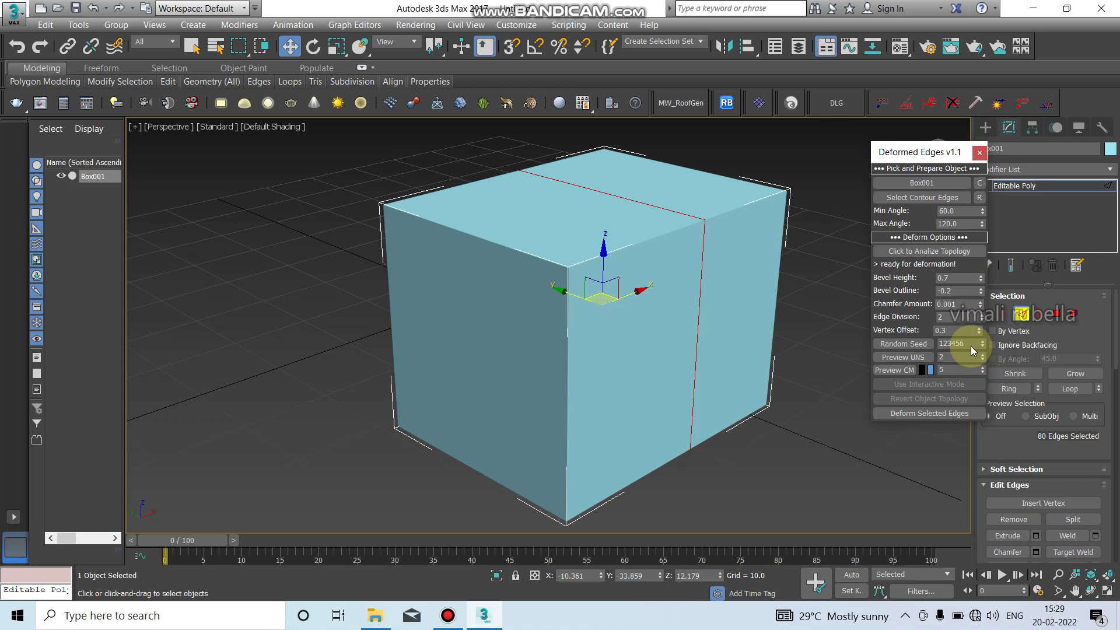
pyautogui.click(935, 414)
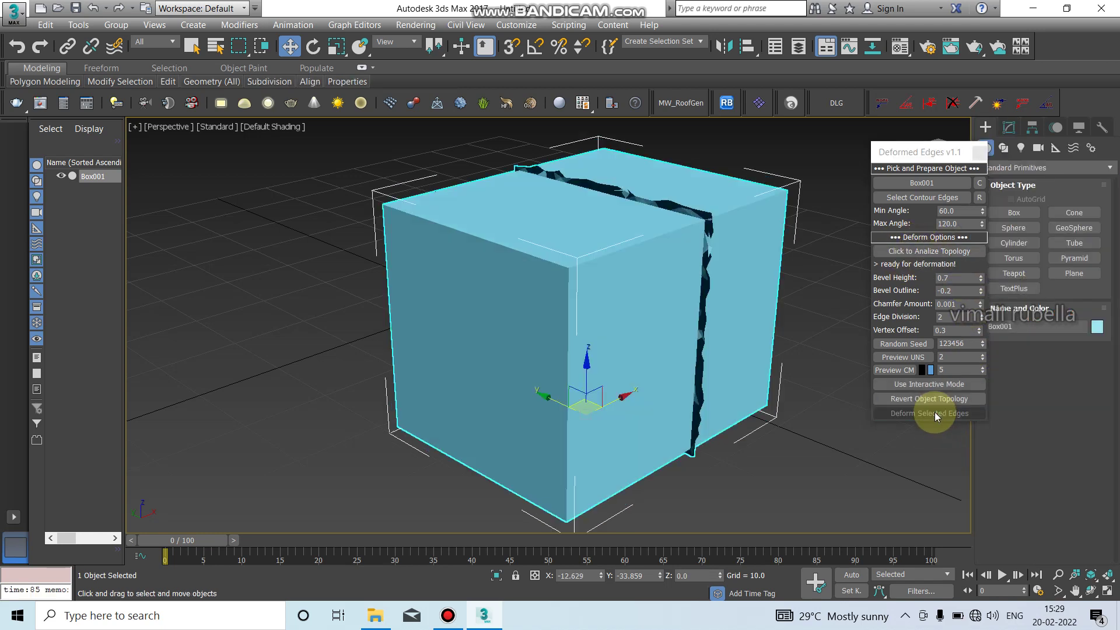
pyautogui.keyDown('alt'); pyautogui.moveTo(647, 354); pyautogui.dragTo(709, 366, button='middle'); pyautogui.keyUp('alt')
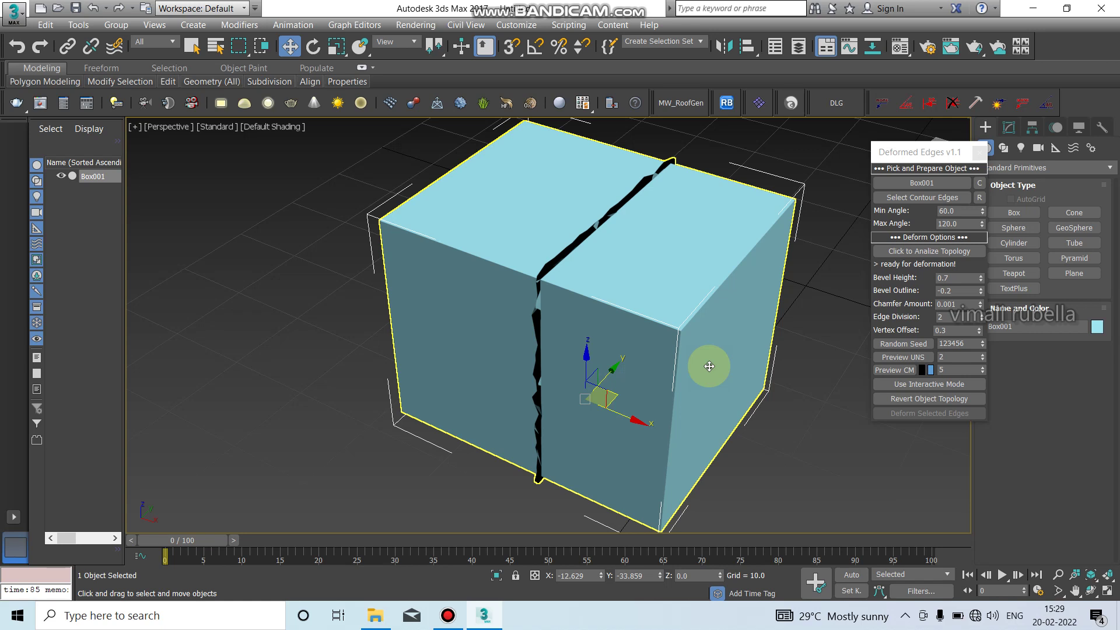
pyautogui.click(1003, 147)
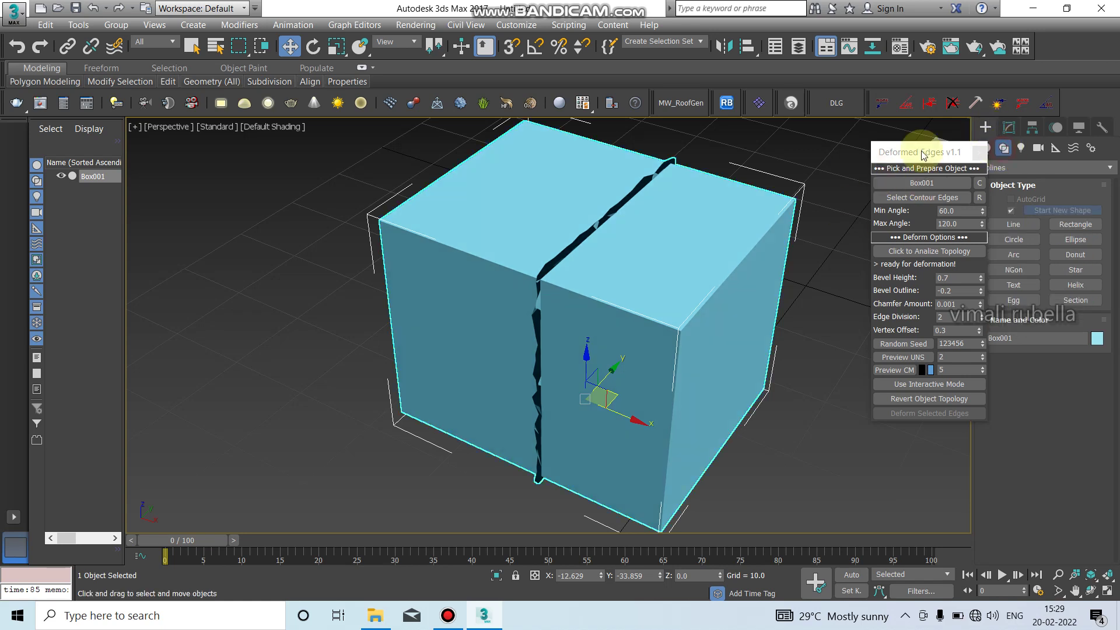
# Place a 'fevina' Arial text spline of size 100 beside the cracked box.
pyautogui.click(443, 616)
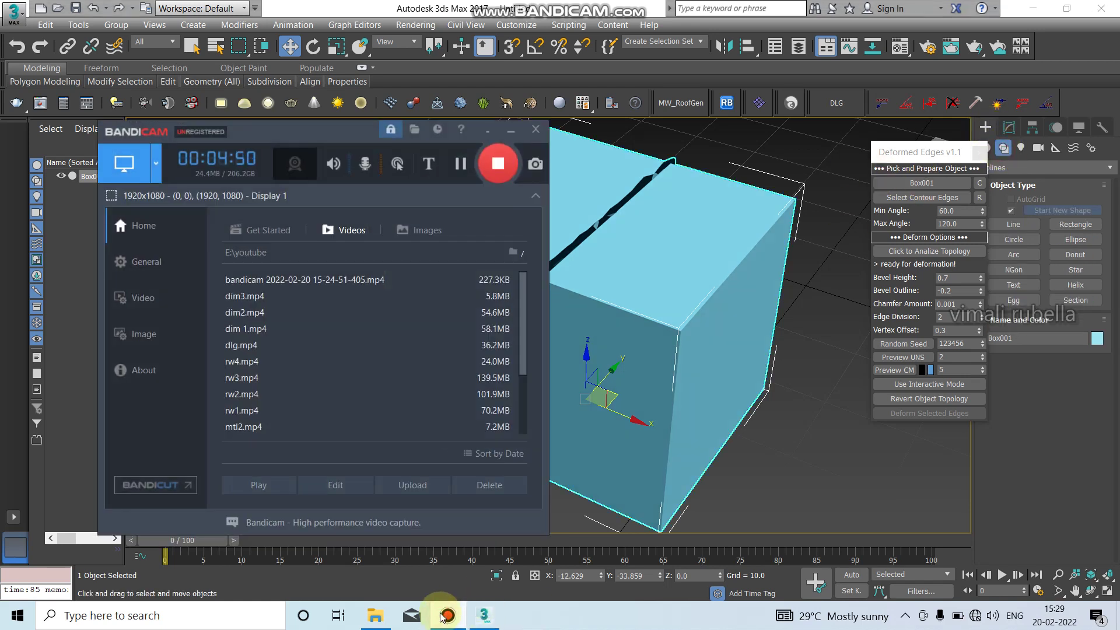
pyautogui.click(443, 616)
pyautogui.moveTo(679, 466)
pyautogui.keyDown('alt'); pyautogui.mouseDown(button='middle')
pyautogui.moveTo(500, 387)
pyautogui.moveTo(583, 350)
pyautogui.mouseUp(button='middle'); pyautogui.keyUp('alt')
pyautogui.click(1015, 284)
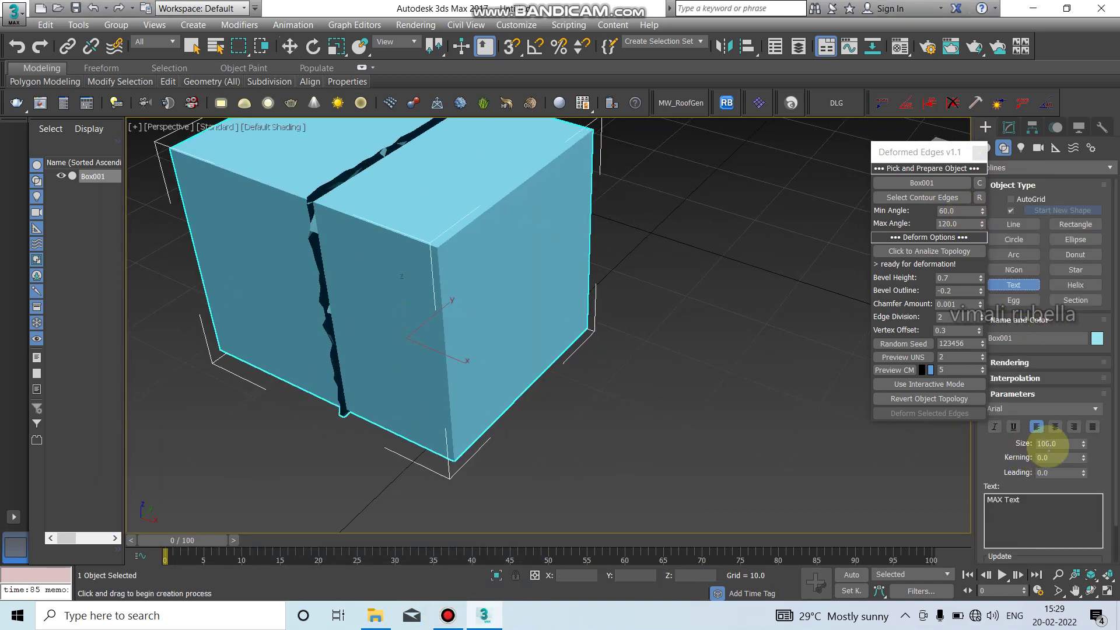
pyautogui.scroll(5, 655, 438)
pyautogui.tripleClick(1063, 513)
pyautogui.write('f')
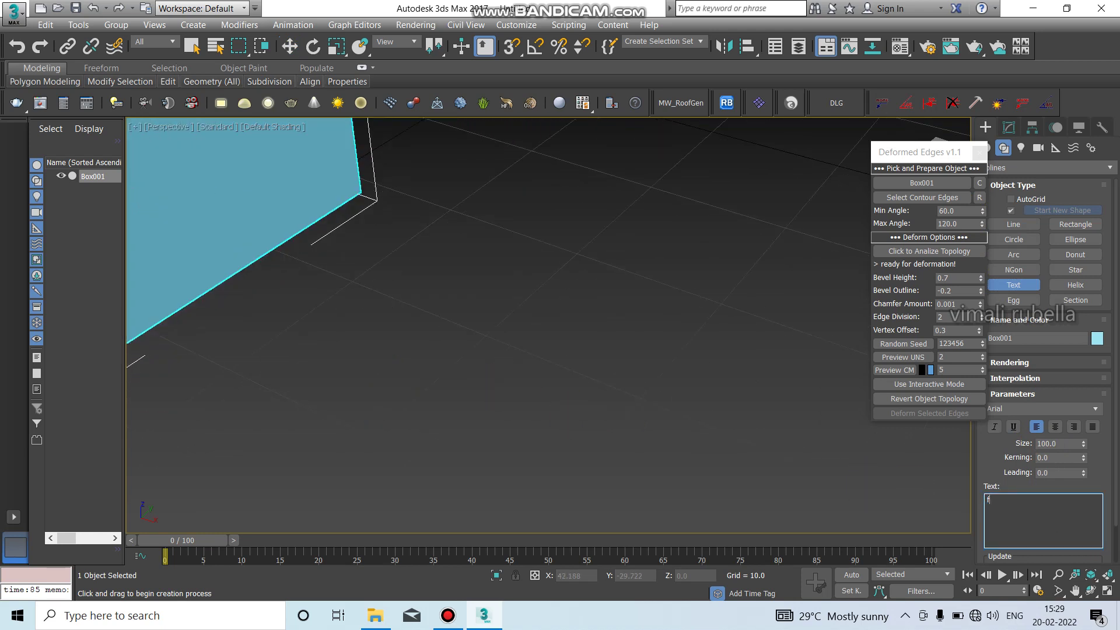
pyautogui.write('evina')
pyautogui.click(690, 405)
pyautogui.scroll(-5, 690, 406)
pyautogui.moveTo(690, 405); pyautogui.dragTo(595, 350, button='middle')
pyautogui.press('w')
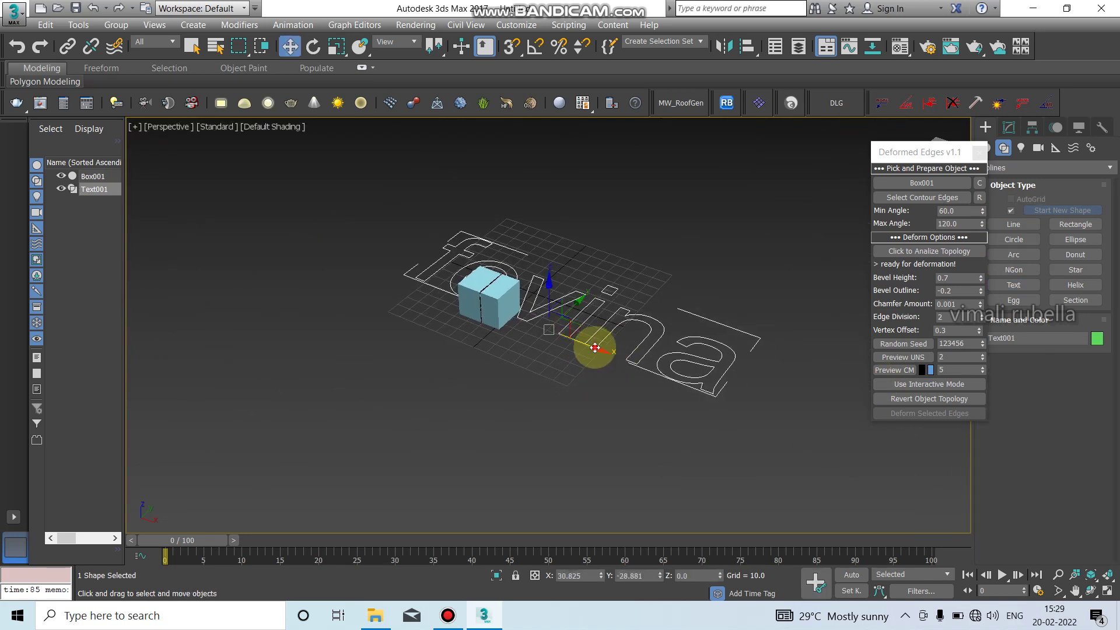
pyautogui.moveTo(695, 431); pyautogui.dragTo(518, 378, button='middle')
# Shift the fevina text, stack Extrude and Edit Poly on it, and increase the Extrude Amount.
pyautogui.moveTo(516, 344)
pyautogui.mouseDown()
pyautogui.moveTo(570, 378)
pyautogui.moveTo(611, 382)
pyautogui.mouseUp()
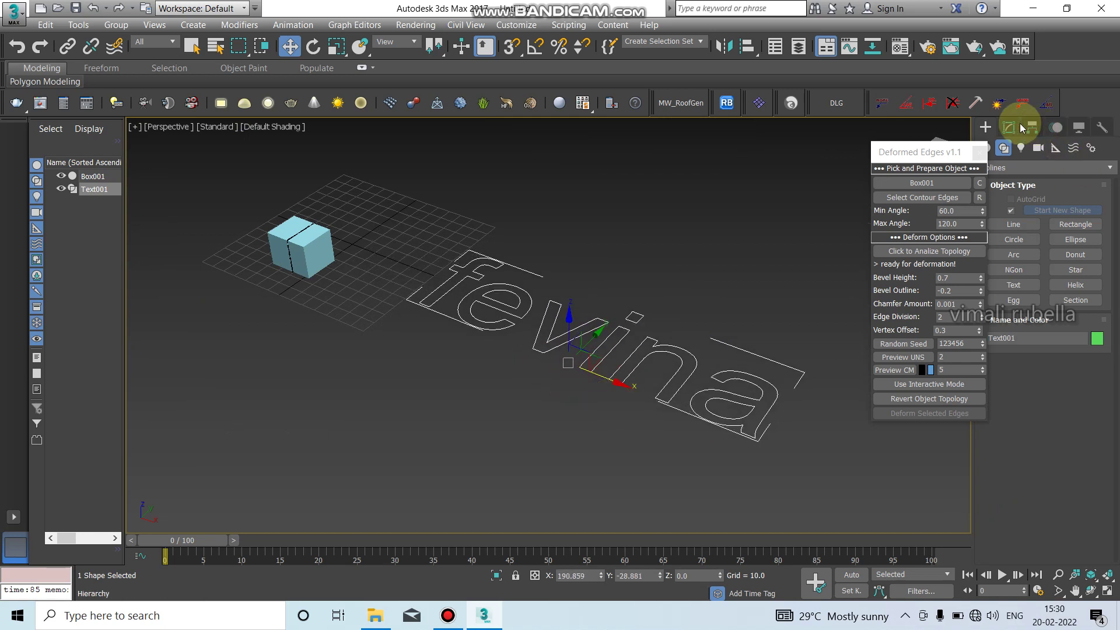
pyautogui.click(1026, 127)
pyautogui.click(1027, 169)
pyautogui.press('e')
pyautogui.press('x')
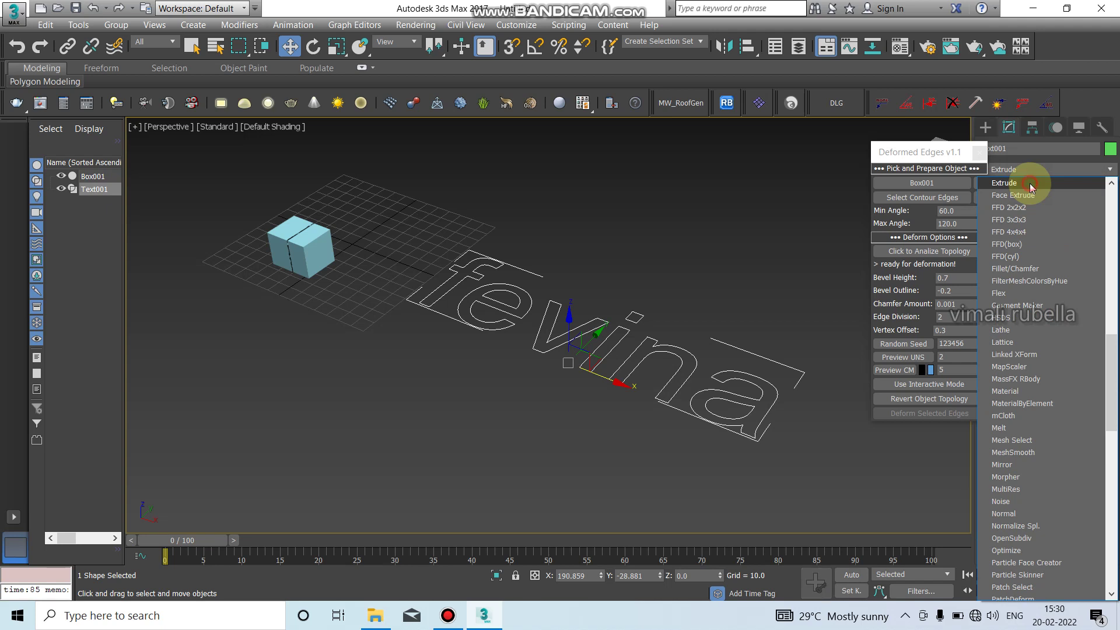
pyautogui.click(1031, 184)
pyautogui.press('e')
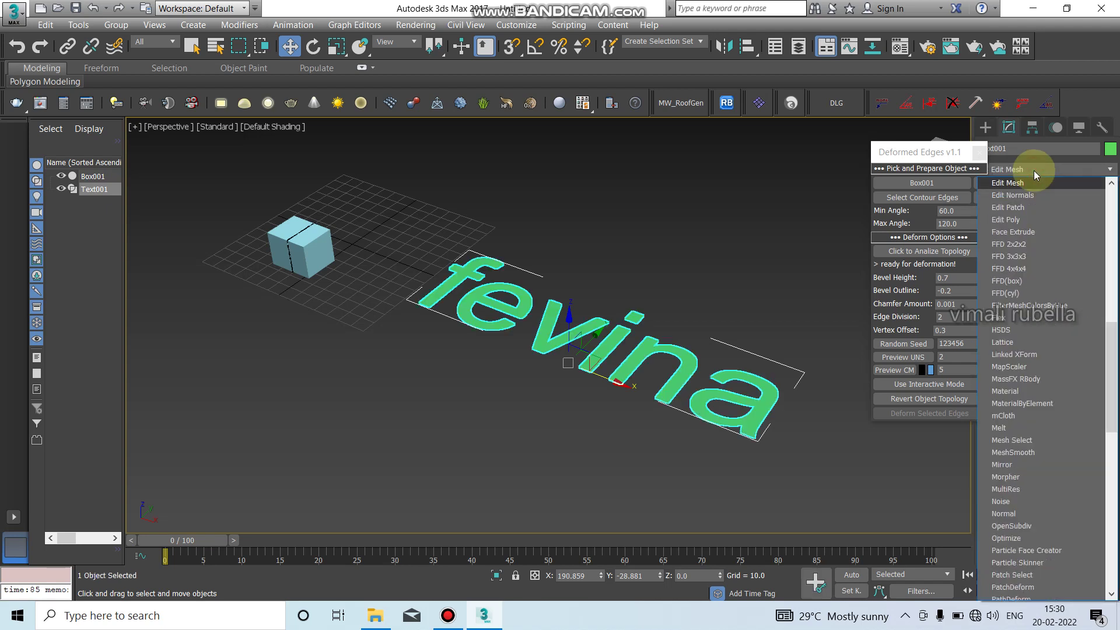
pyautogui.click(1034, 219)
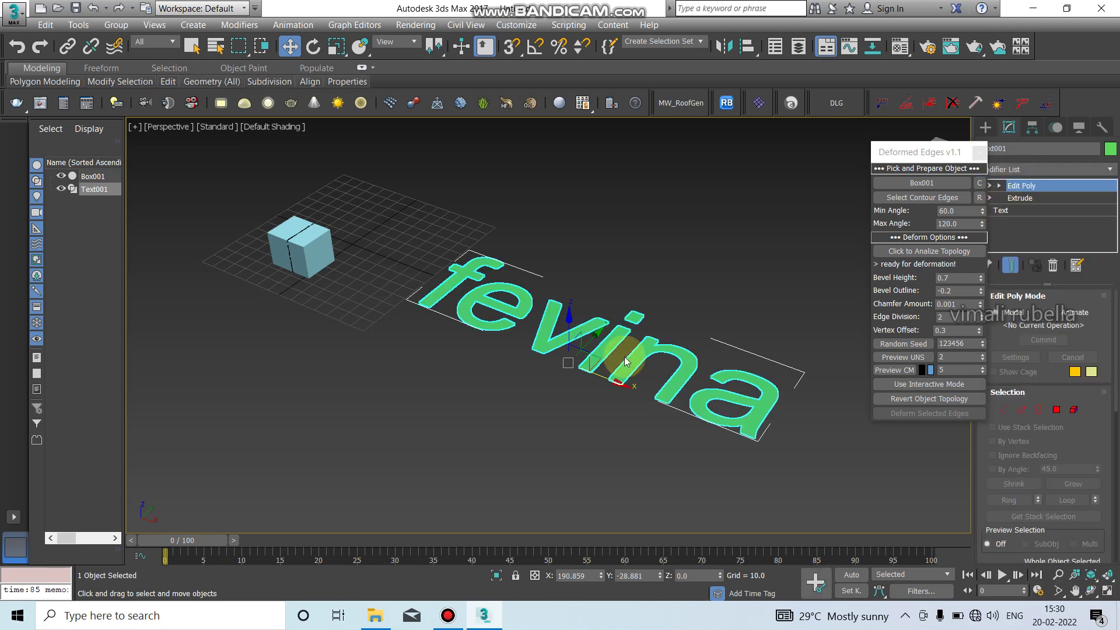
pyautogui.click(1020, 197)
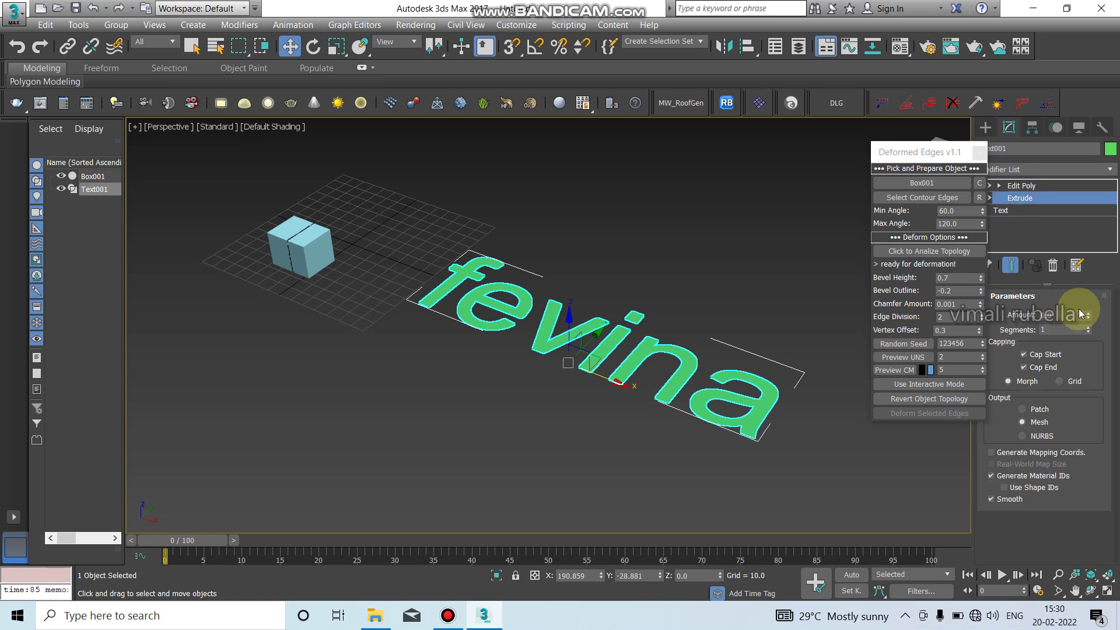
pyautogui.moveTo(1088, 315); pyautogui.dragTo(1088, 300)
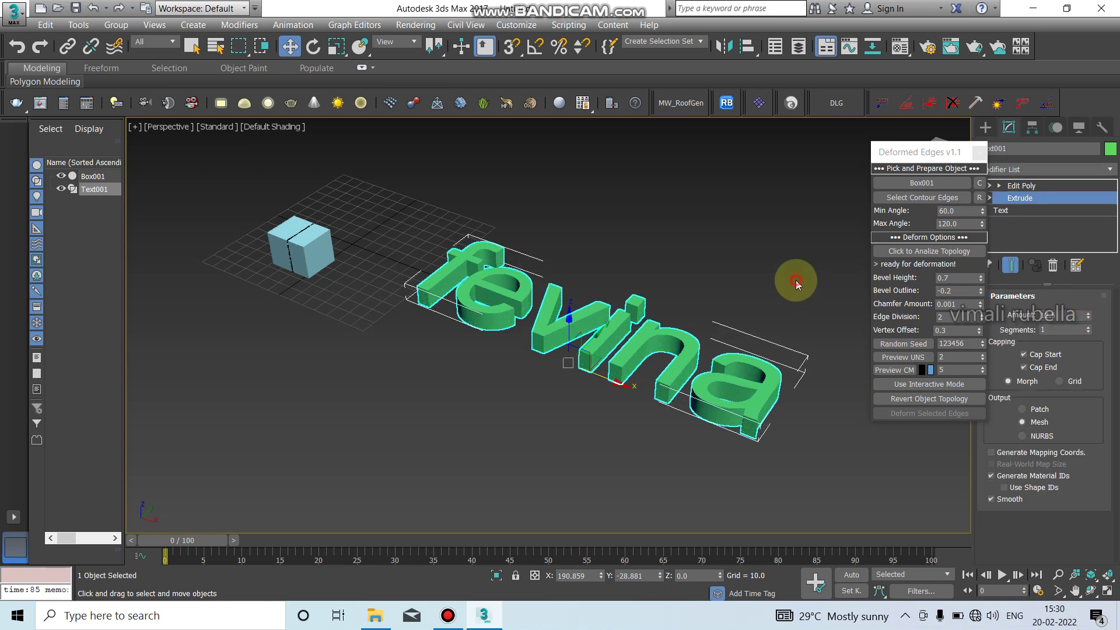
pyautogui.scroll(3, 653, 353)
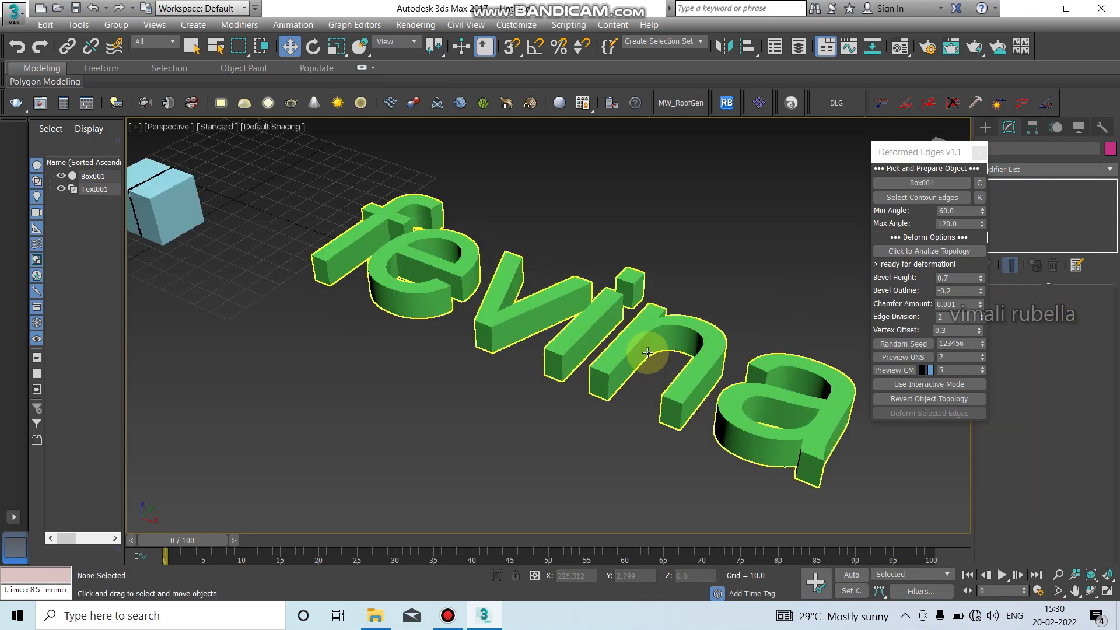
pyautogui.click(758, 288)
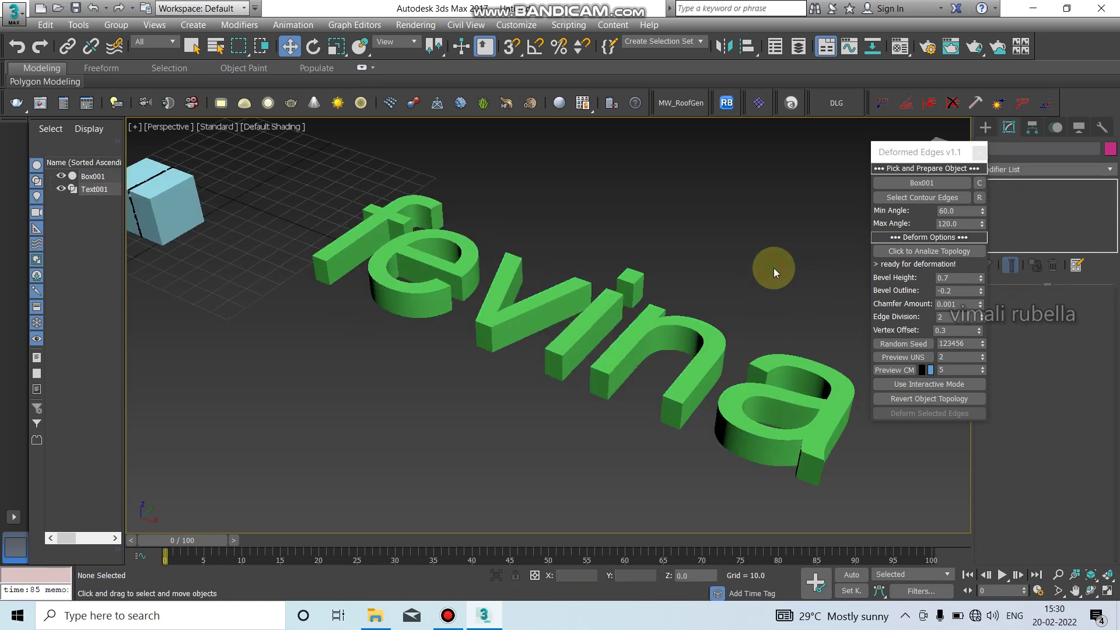
# Close the old panel and rerun bga_deformededges_v1.1, docking its panel right of the viewport.
pyautogui.click(980, 153)
pyautogui.click(564, 28)
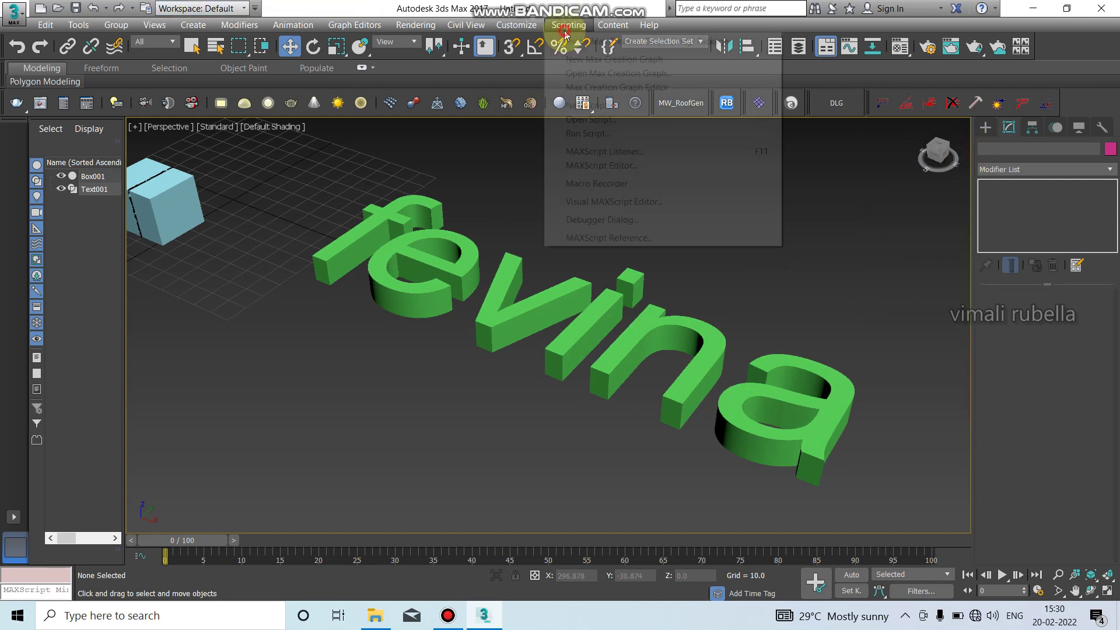
pyautogui.click(590, 133)
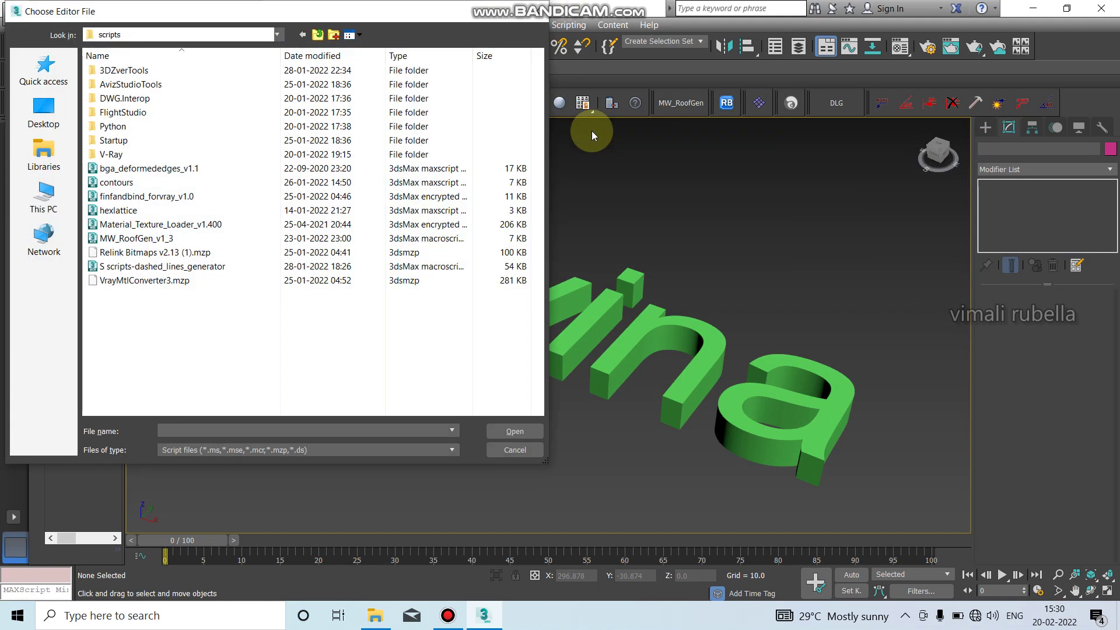
pyautogui.click(188, 170)
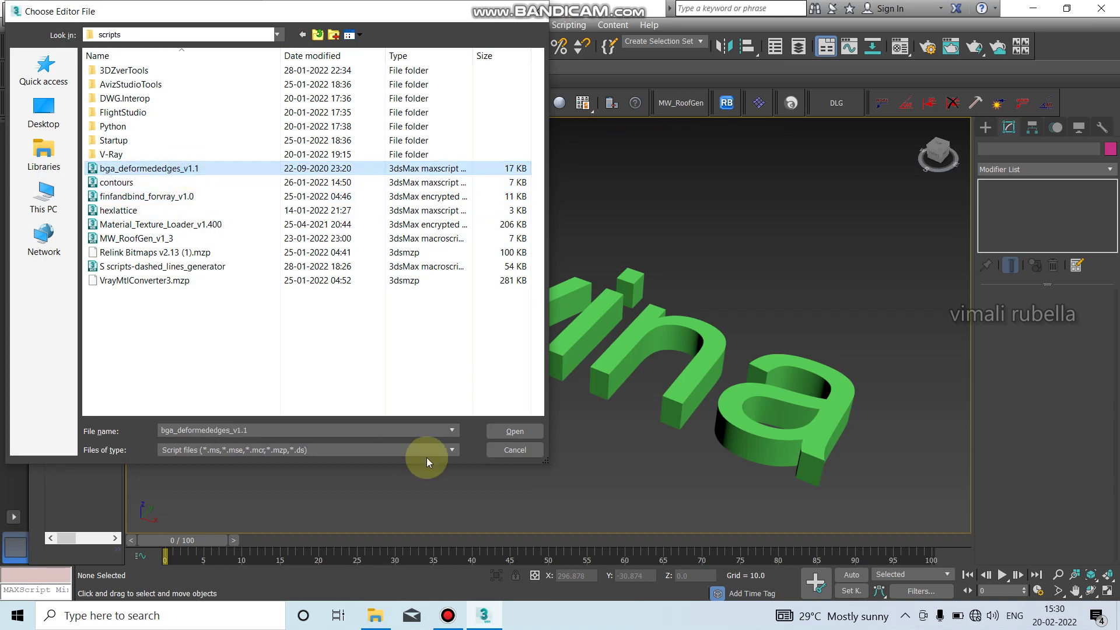
pyautogui.click(523, 431)
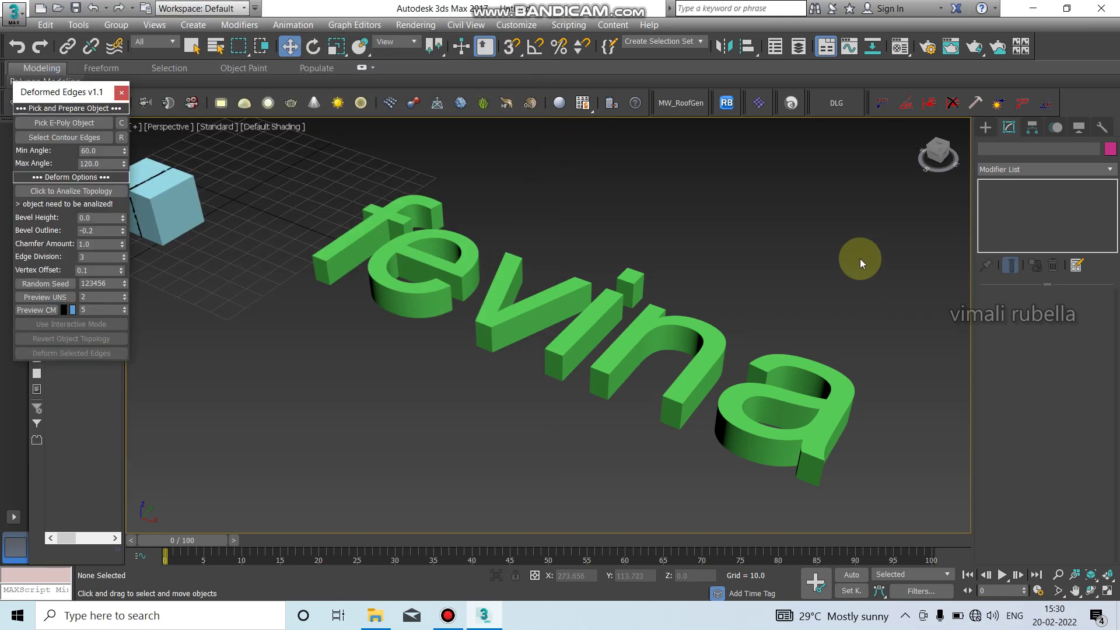
pyautogui.moveTo(102, 91); pyautogui.dragTo(1015, 173)
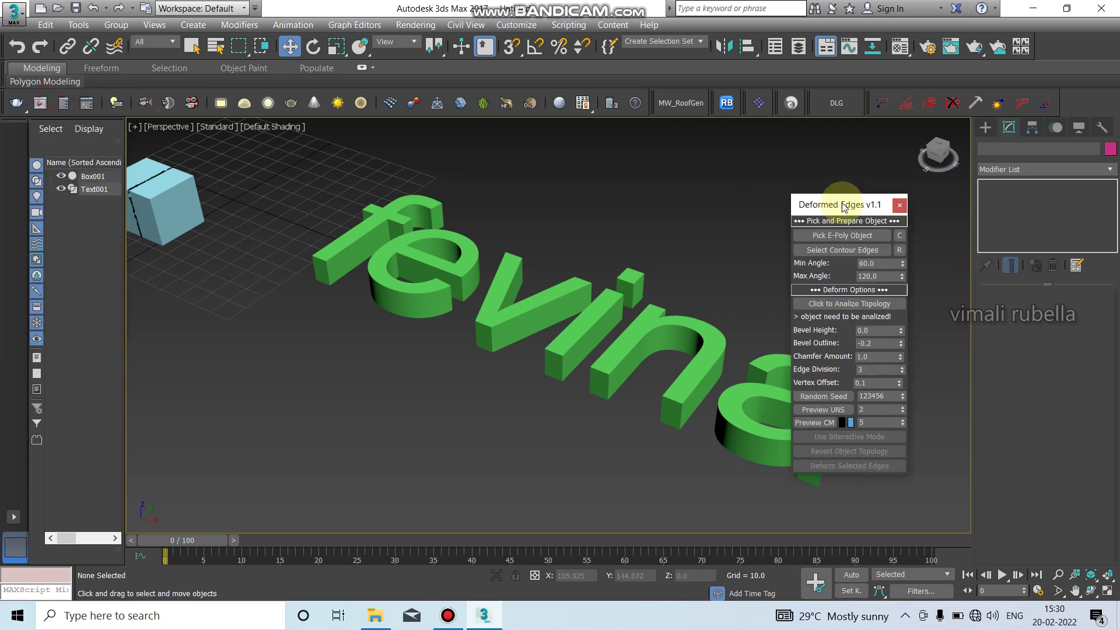
pyautogui.click(973, 205)
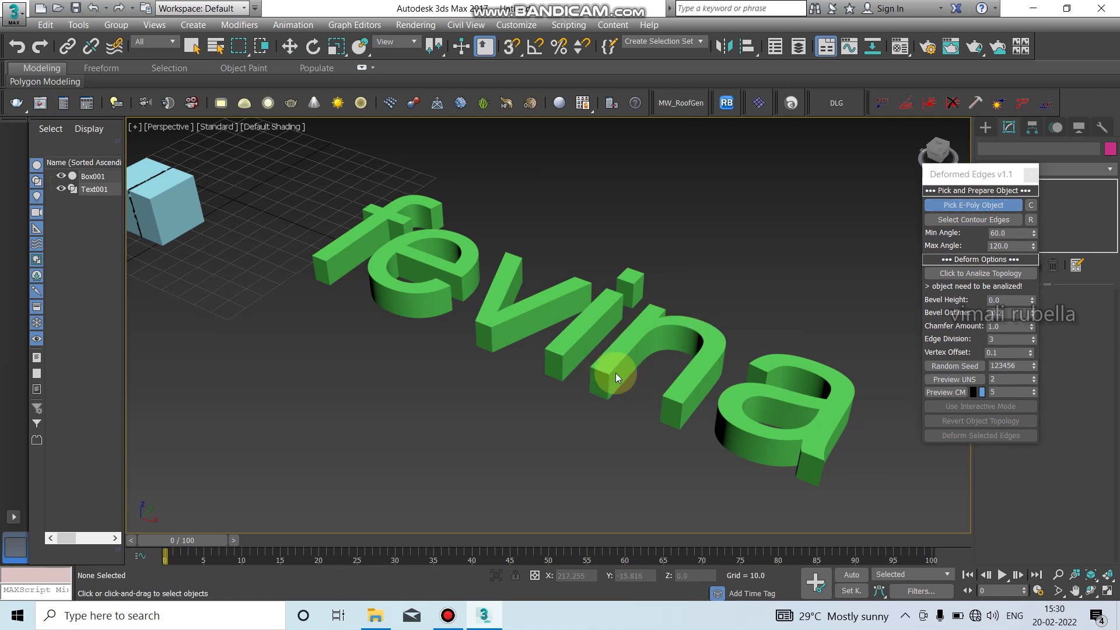
# Convert the fevina text to an Editable Poly.
pyautogui.moveTo(913, 174); pyautogui.dragTo(728, 119)
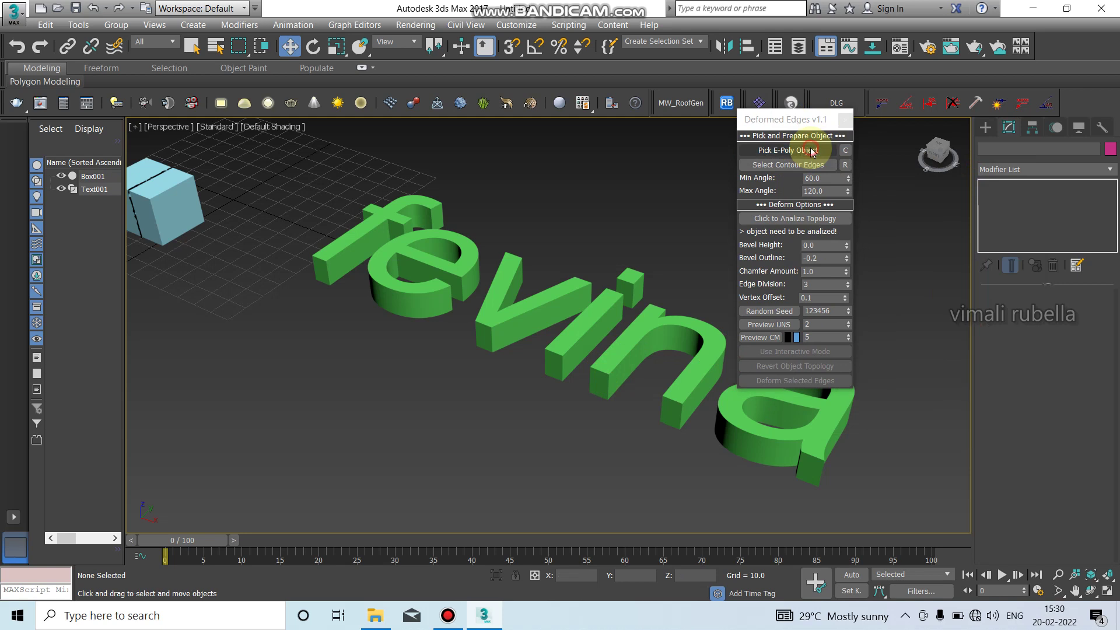
pyautogui.click(633, 332)
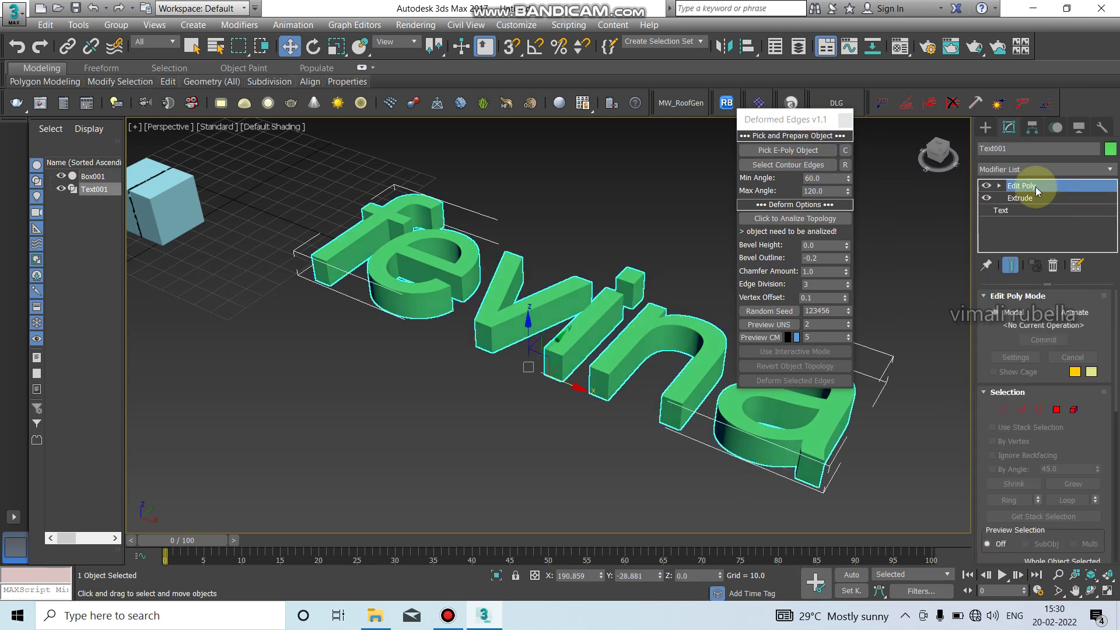
pyautogui.rightClick(633, 337)
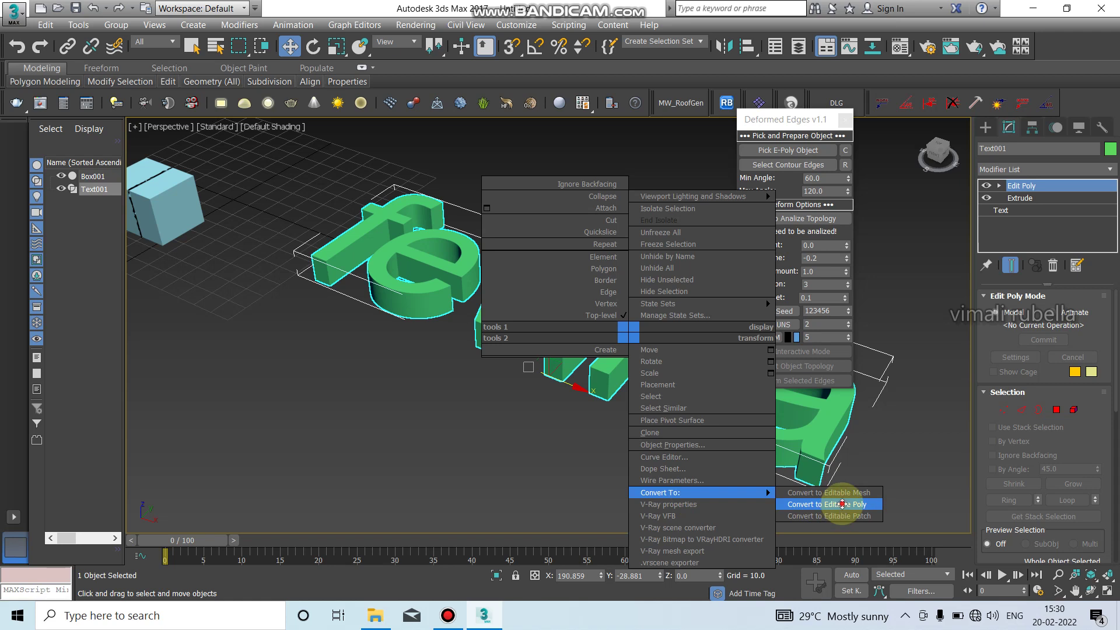
pyautogui.moveTo(696, 492)
pyautogui.click(840, 502)
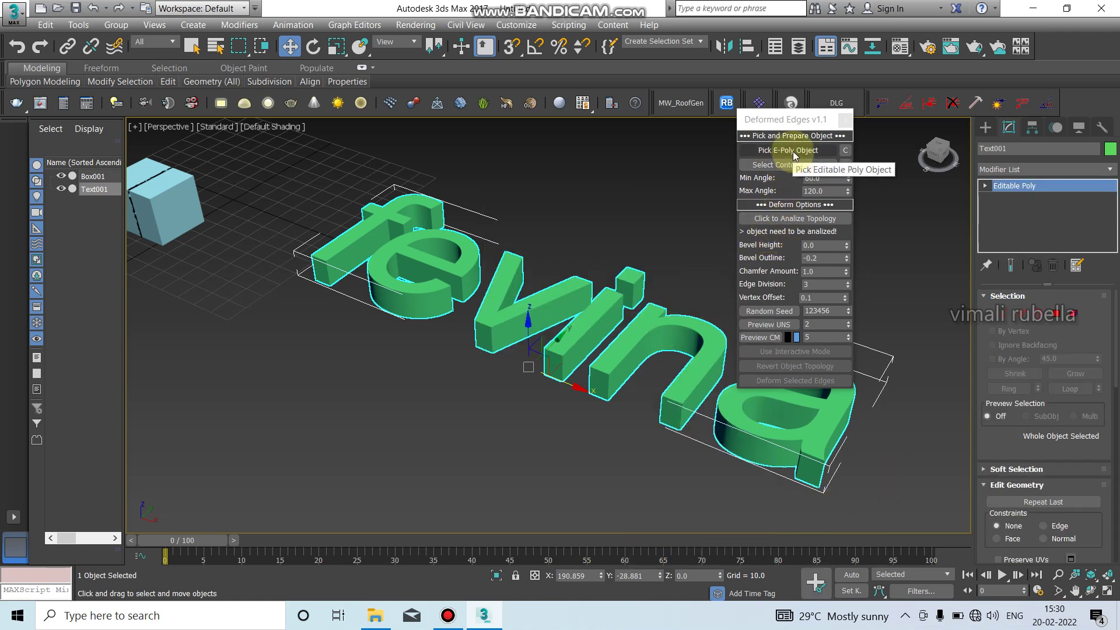
# Pick the fevina text (Text001) as the Deformed Edges E-Poly target and try analysing topology.
pyautogui.click(669, 241)
pyautogui.click(787, 150)
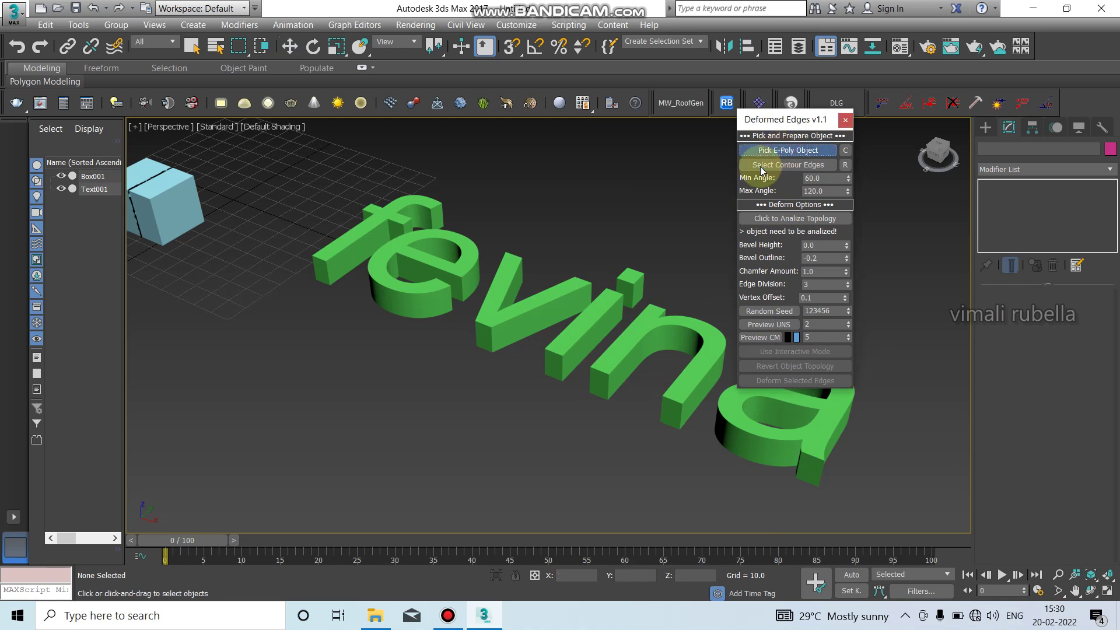
pyautogui.click(648, 331)
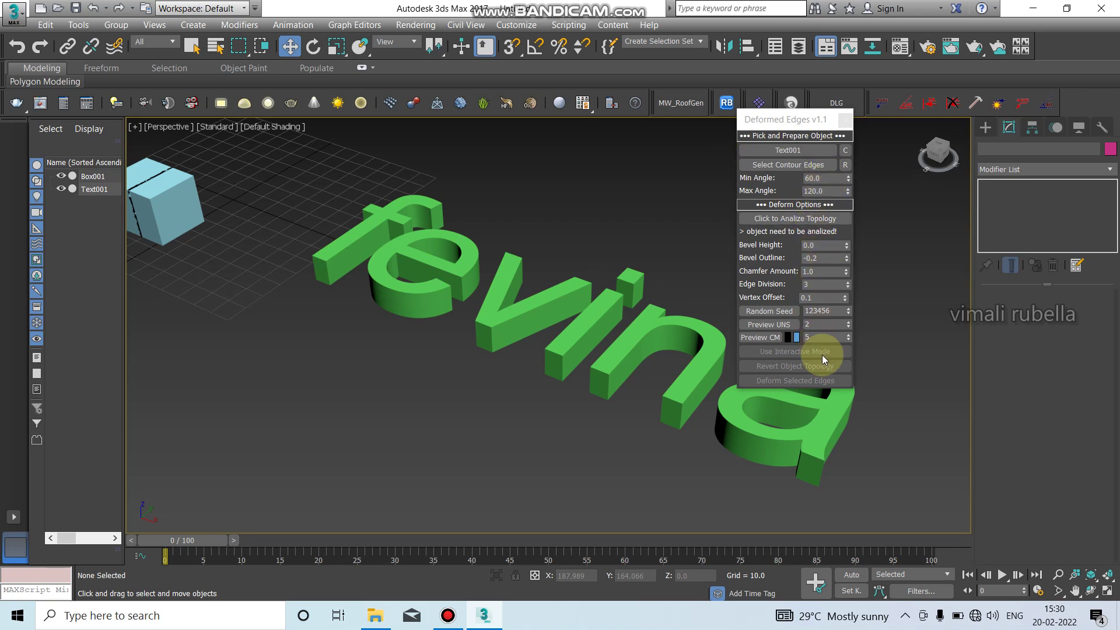
pyautogui.click(800, 220)
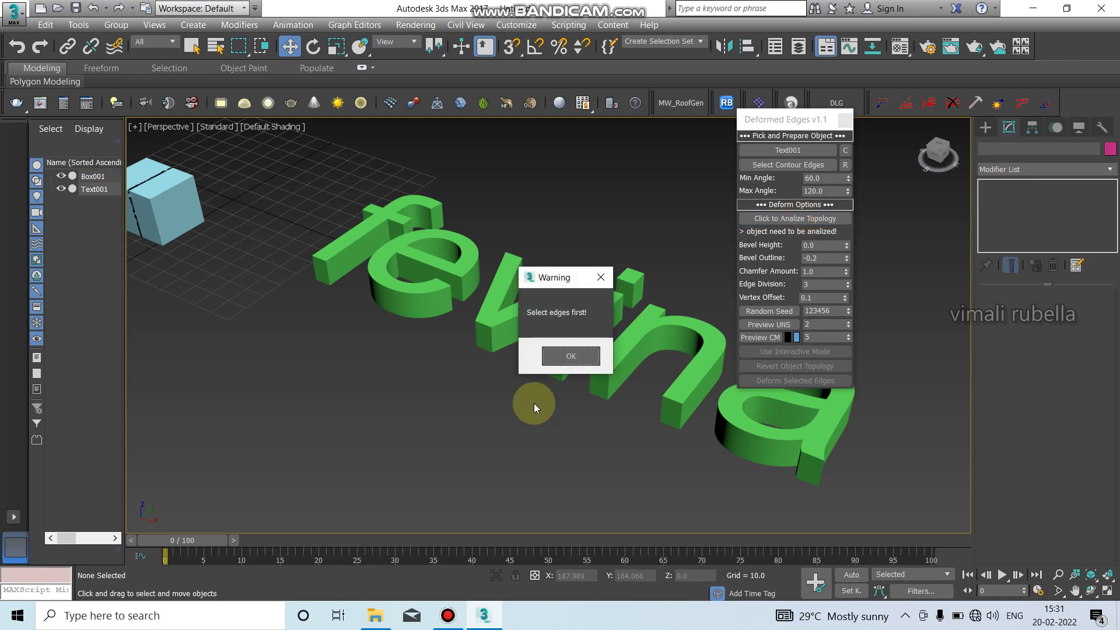
# Dismiss the 'Select edges first!' warning and enter Edge sub-object mode on the text.
pyautogui.click(575, 356)
pyautogui.click(544, 301)
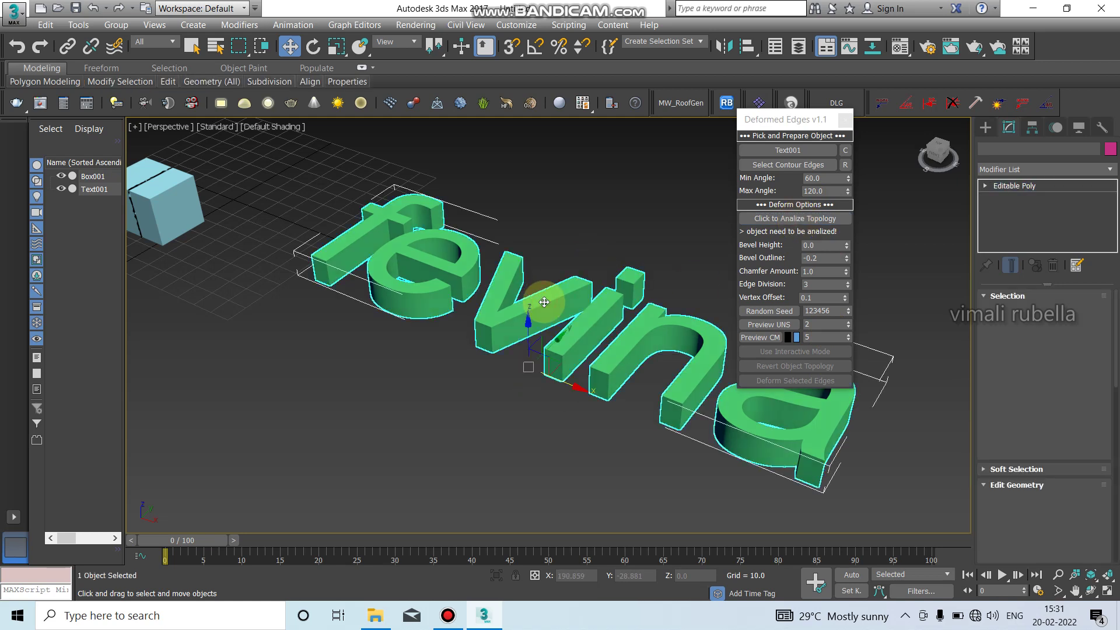
pyautogui.click(1020, 315)
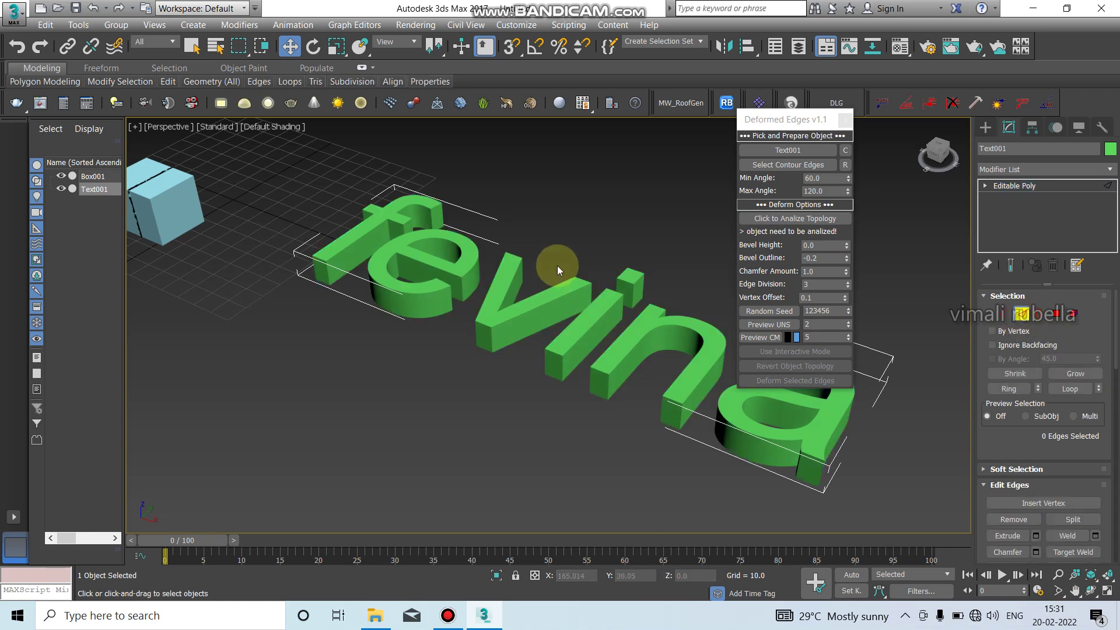
pyautogui.doubleClick(517, 314)
pyautogui.scroll(-2, 507, 306)
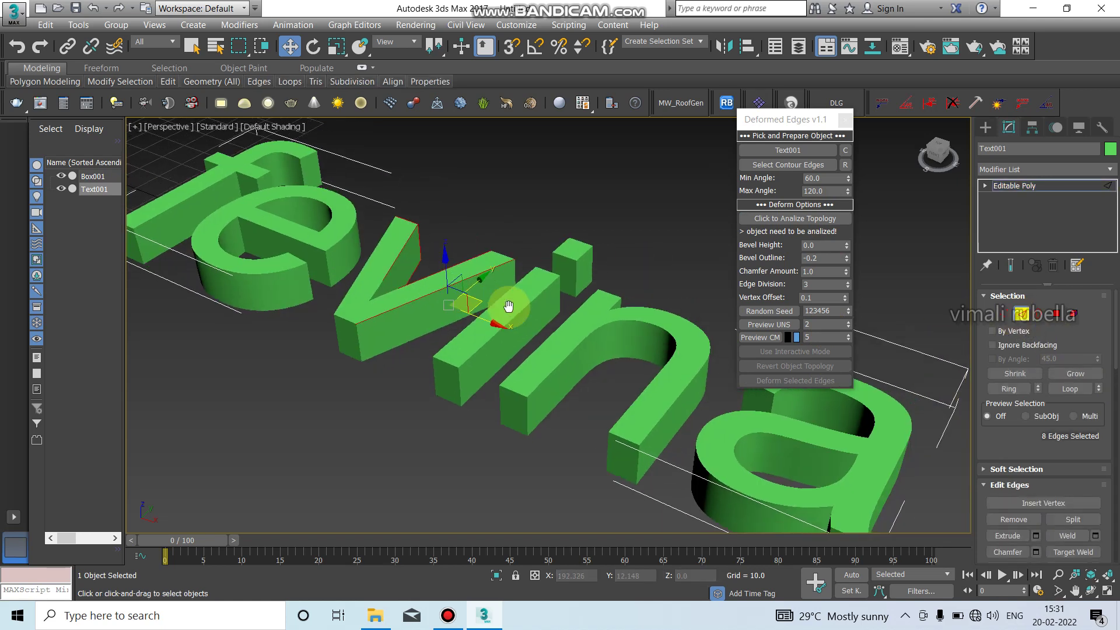
pyautogui.scroll(-2, 507, 311)
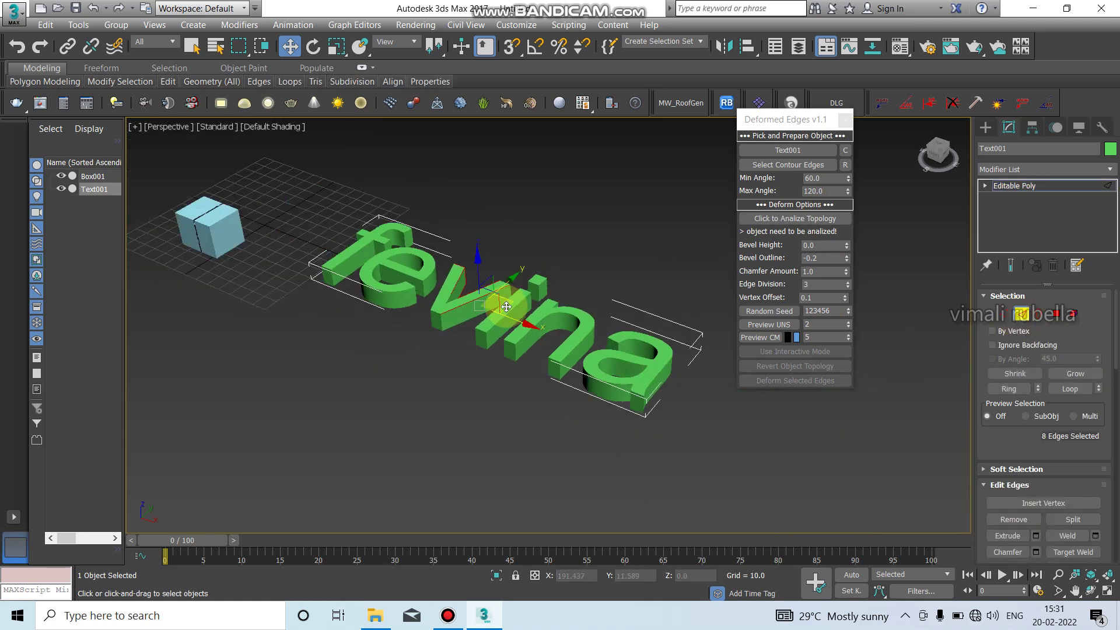
# Marquee-select all 733 text edges in Top view, then analyse their topology in Perspective.
pyautogui.press('t')
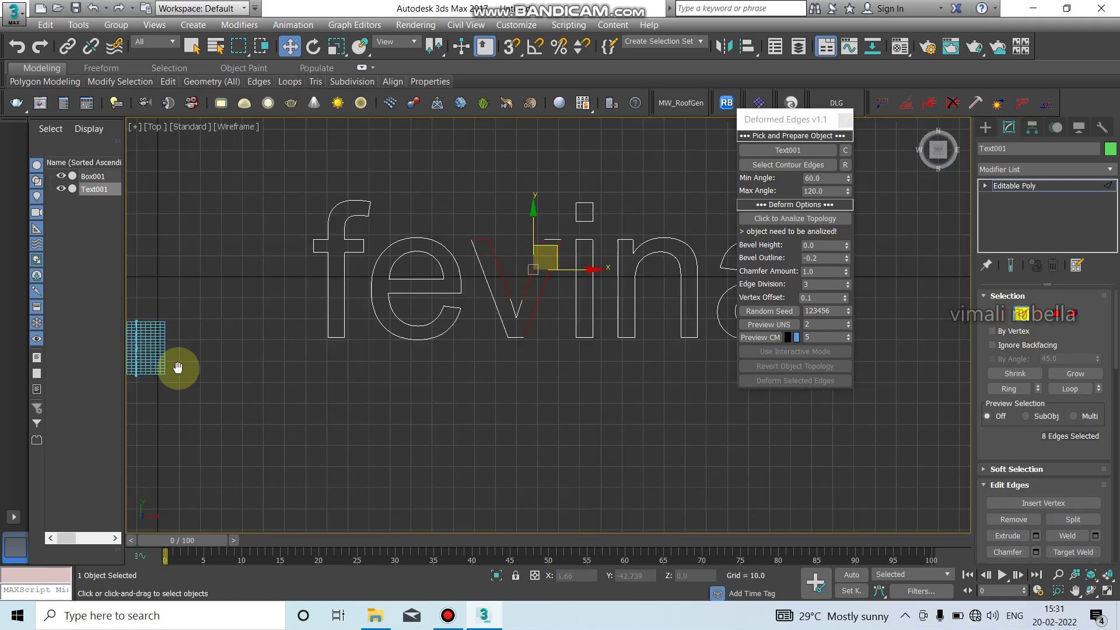
pyautogui.scroll(-2, 318, 387)
pyautogui.moveTo(243, 257); pyautogui.dragTo(566, 350)
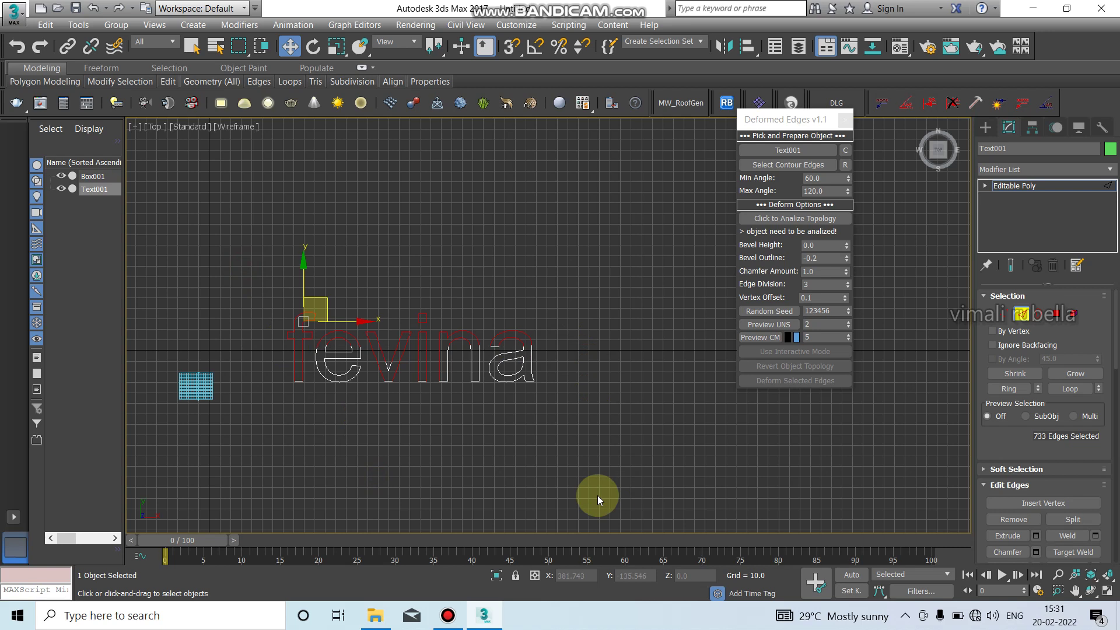
pyautogui.press('p')
pyautogui.moveTo(563, 458)
pyautogui.keyDown('alt'); pyautogui.mouseDown(button='middle')
pyautogui.moveTo(560, 366)
pyautogui.moveTo(551, 440)
pyautogui.moveTo(560, 456)
pyautogui.moveTo(548, 438)
pyautogui.moveTo(563, 457)
pyautogui.mouseUp(button='middle'); pyautogui.keyUp('alt')
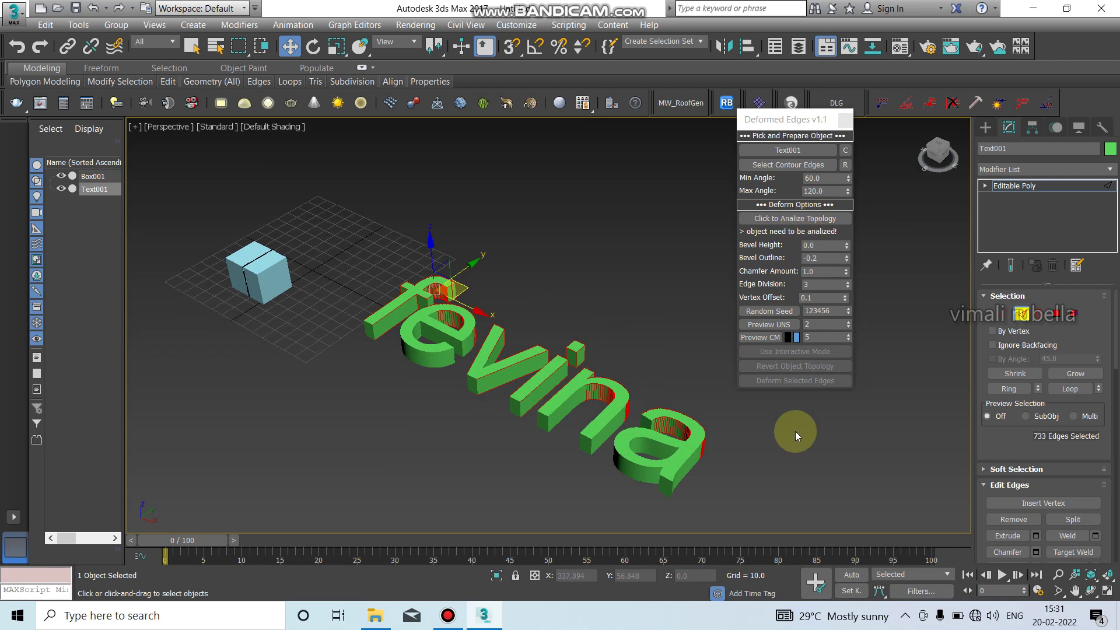
pyautogui.click(788, 220)
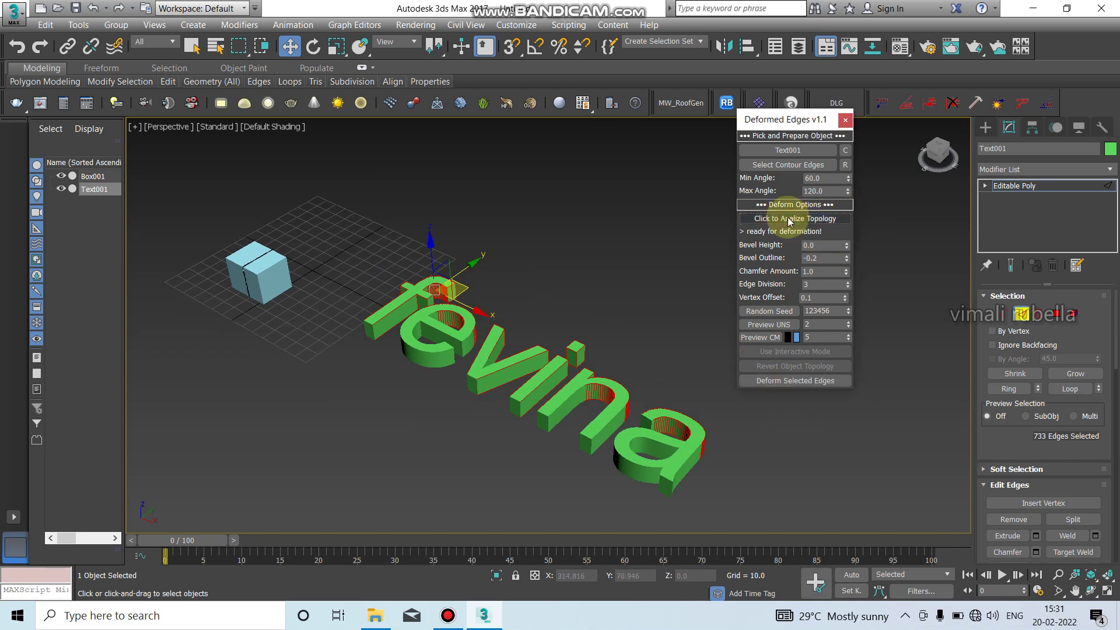
# Apply Deform Selected Edges to roughen and crack the fevina letters' edges.
pyautogui.click(800, 383)
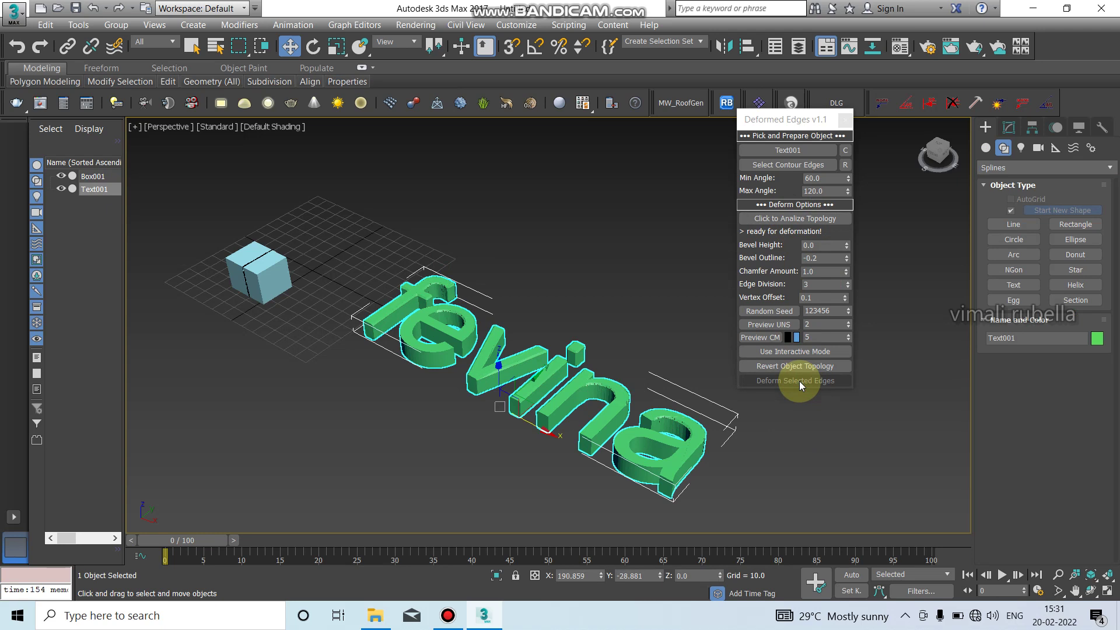
pyautogui.scroll(2, 573, 491)
pyautogui.scroll(5, 671, 442)
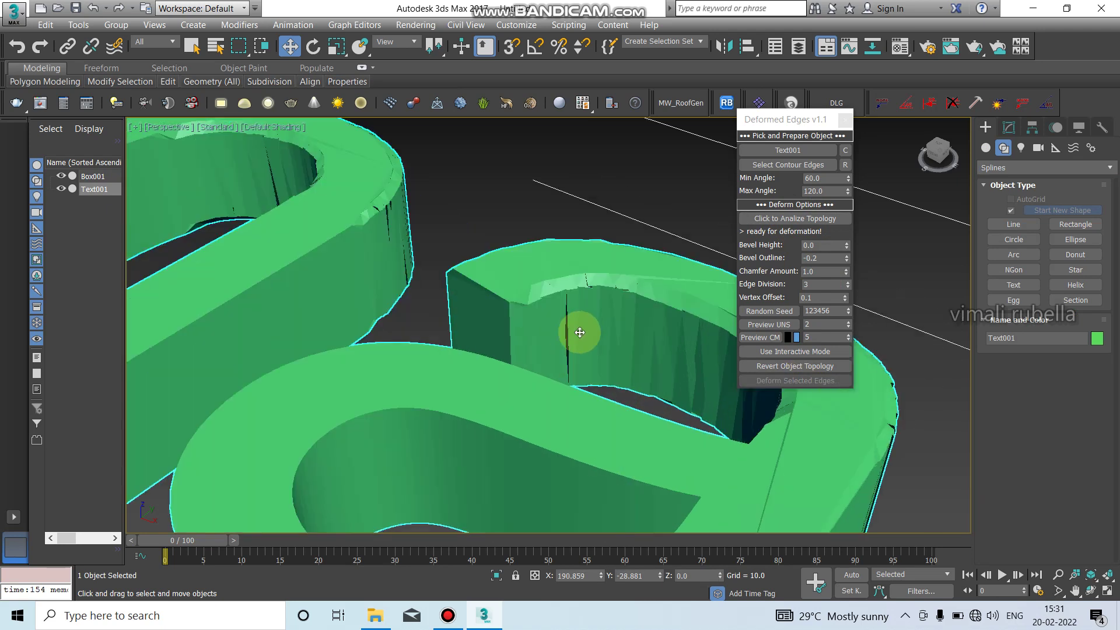
pyautogui.click(515, 215)
# Pan and zoom across the letters to inspect the jagged, cracked edges.
pyautogui.moveTo(668, 365)
pyautogui.mouseDown(button='middle')
pyautogui.moveTo(513, 376)
pyautogui.moveTo(750, 524)
pyautogui.mouseUp(button='middle')
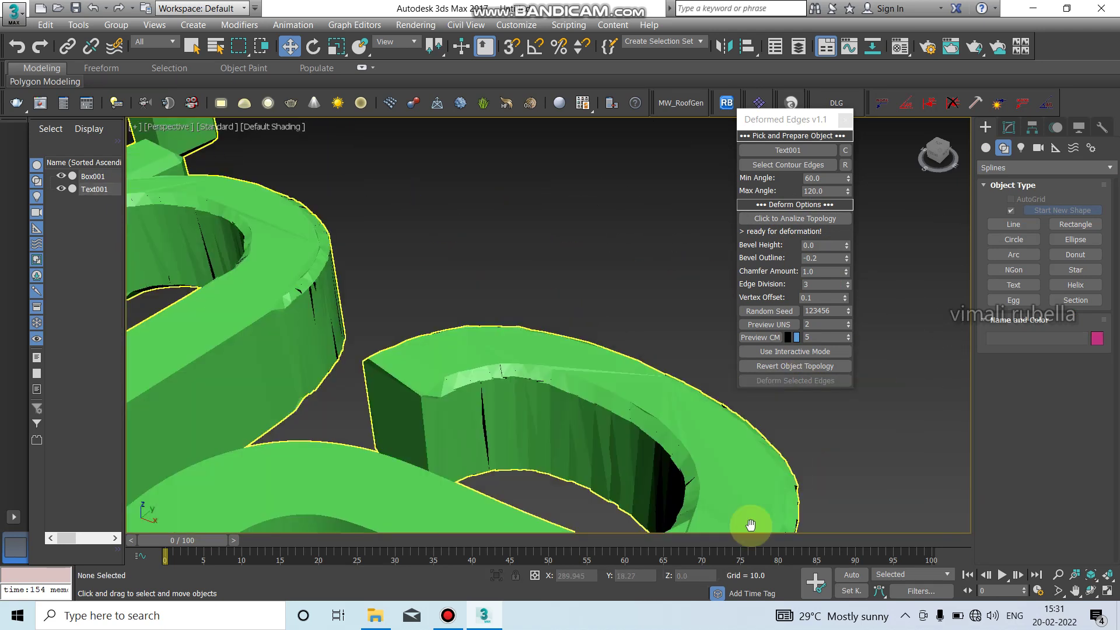
pyautogui.scroll(-3, 570, 420)
pyautogui.scroll(-2, 488, 438)
pyautogui.scroll(-3, 590, 460)
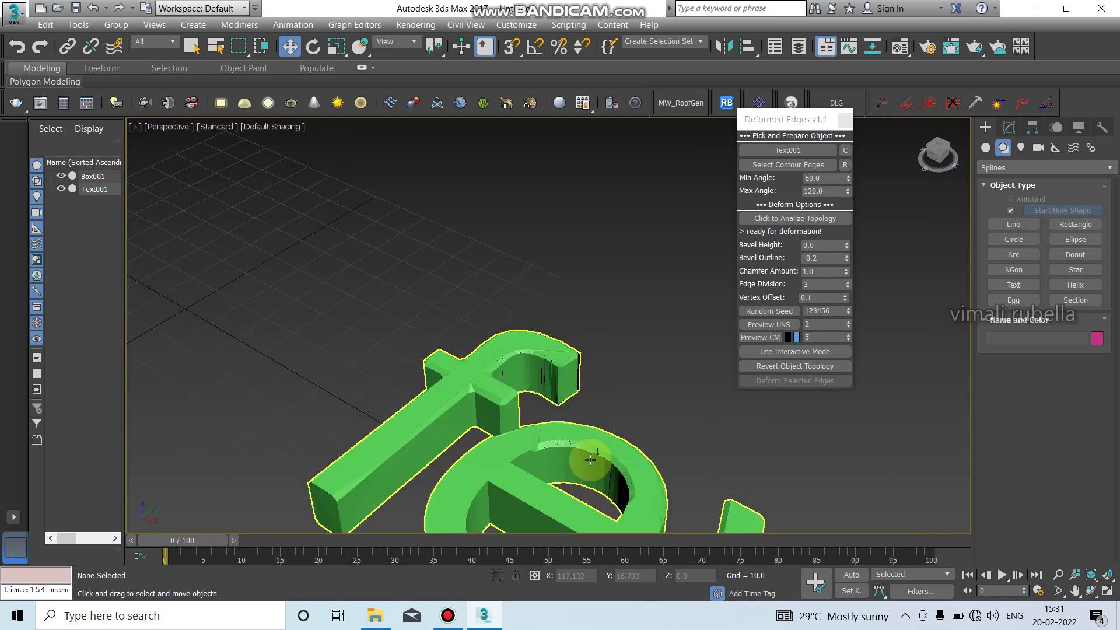
pyautogui.scroll(-2, 590, 460)
pyautogui.scroll(-1, 598, 452)
pyautogui.scroll(-3, 560, 432)
pyautogui.scroll(-1, 577, 376)
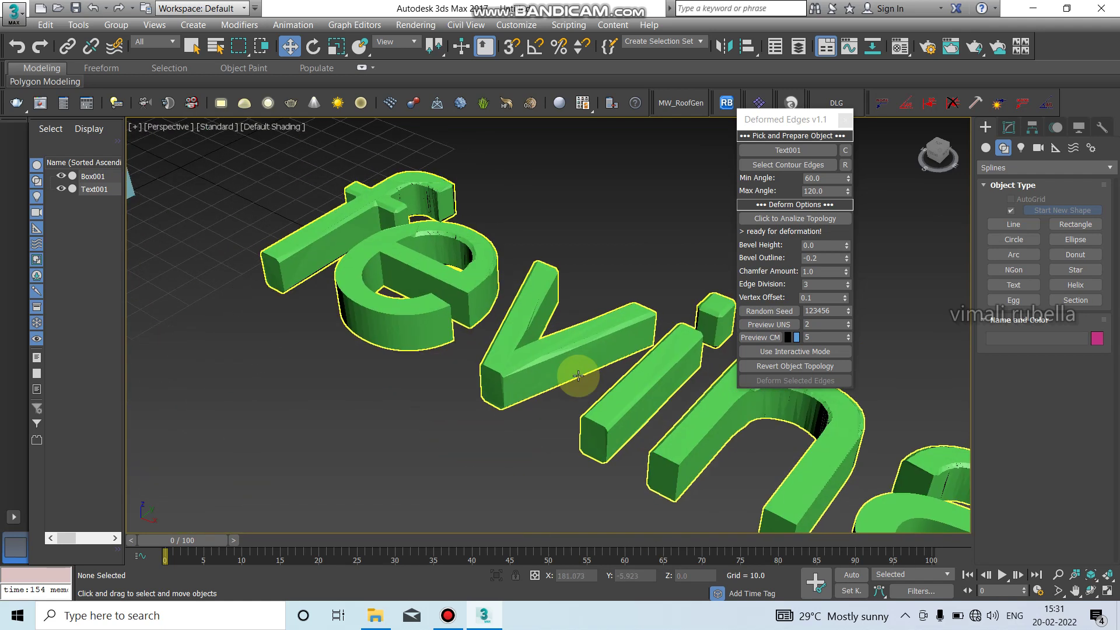